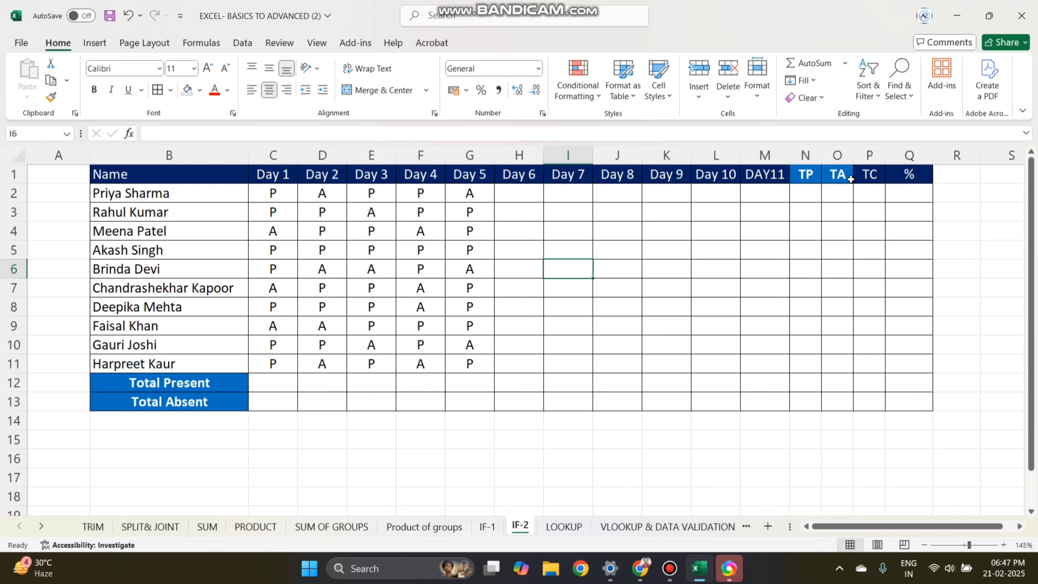
# Copy the TP header's formatting onto the TC and % headers in P1:Q1.
pyautogui.click(796, 179)
pyautogui.click(51, 97)
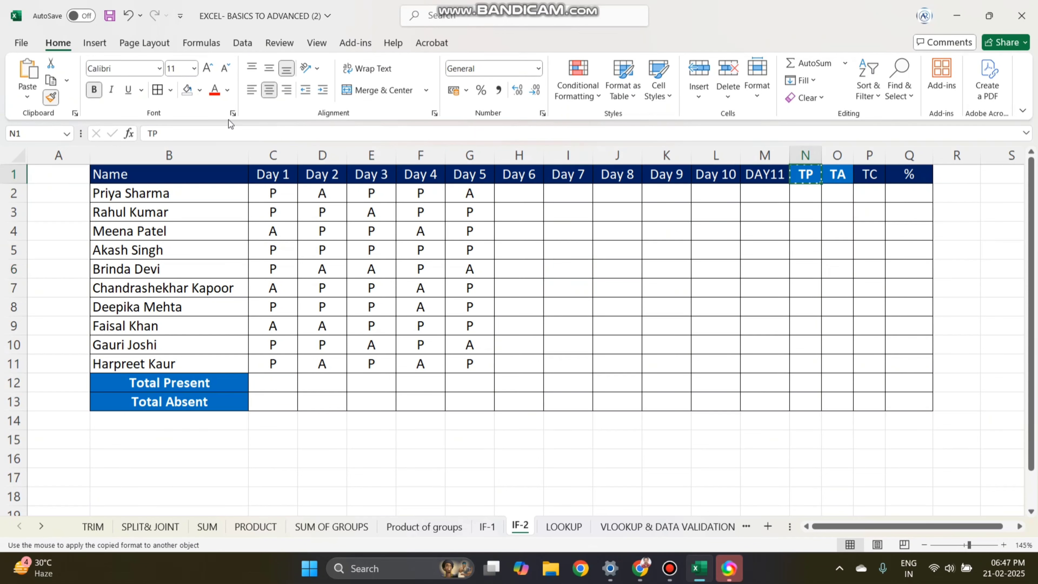
pyautogui.moveTo(867, 179); pyautogui.dragTo(907, 175)
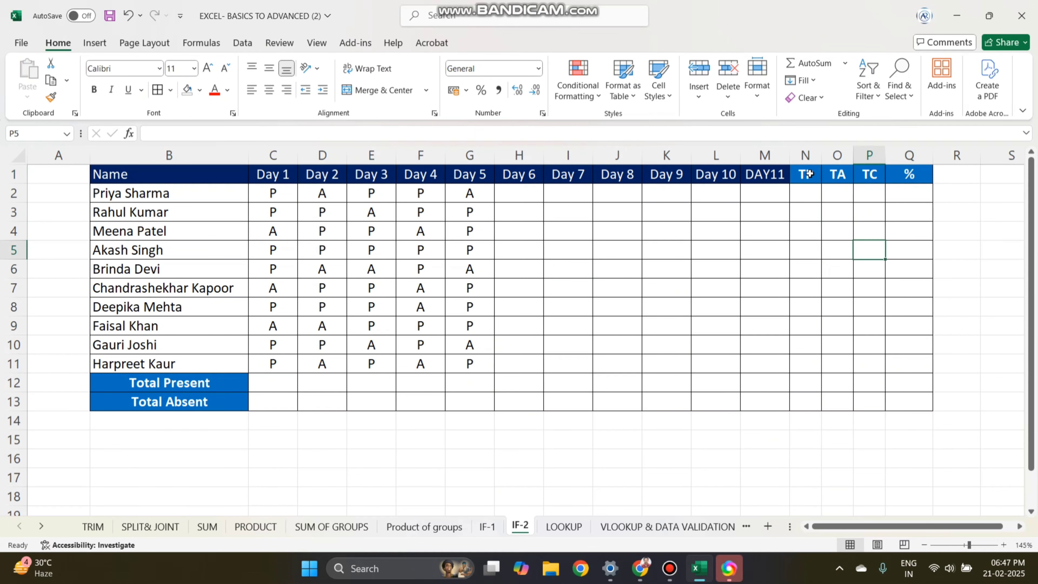
pyautogui.click(867, 176)
pyautogui.click(902, 176)
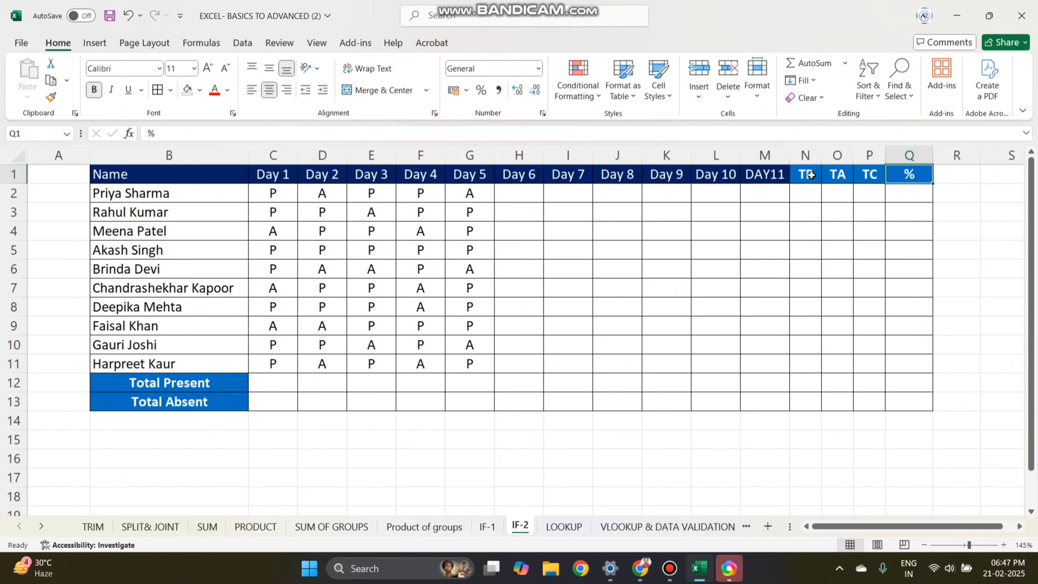
pyautogui.click(197, 385)
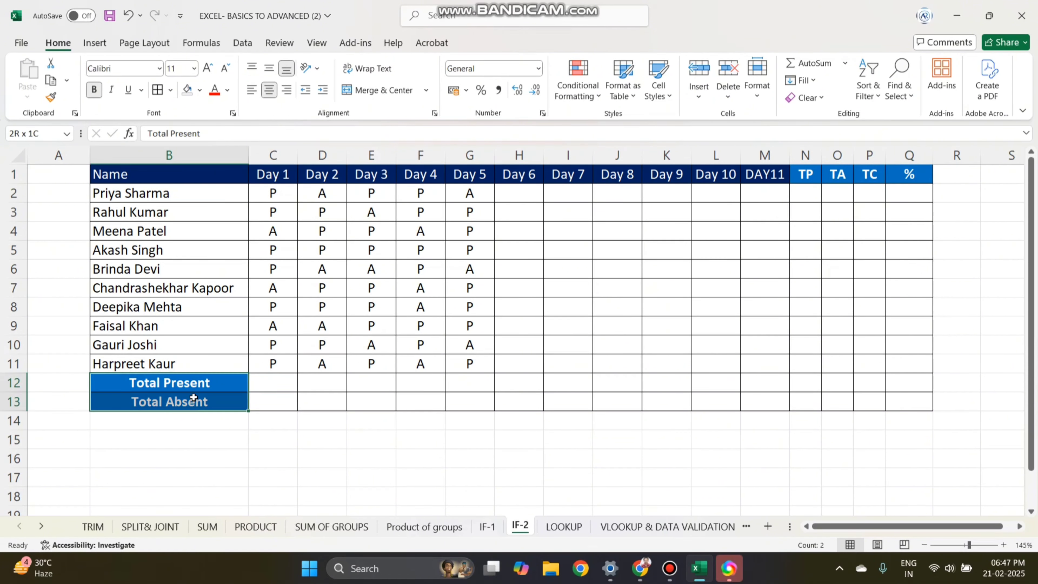
pyautogui.moveTo(196, 394); pyautogui.dragTo(201, 401)
pyautogui.click(807, 178)
pyautogui.click(831, 177)
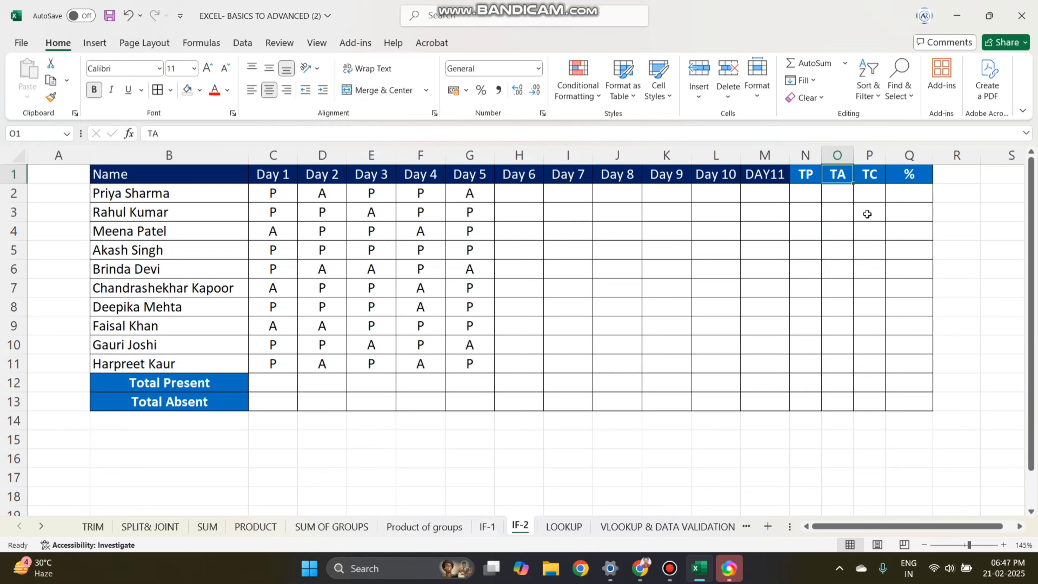
pyautogui.click(897, 199)
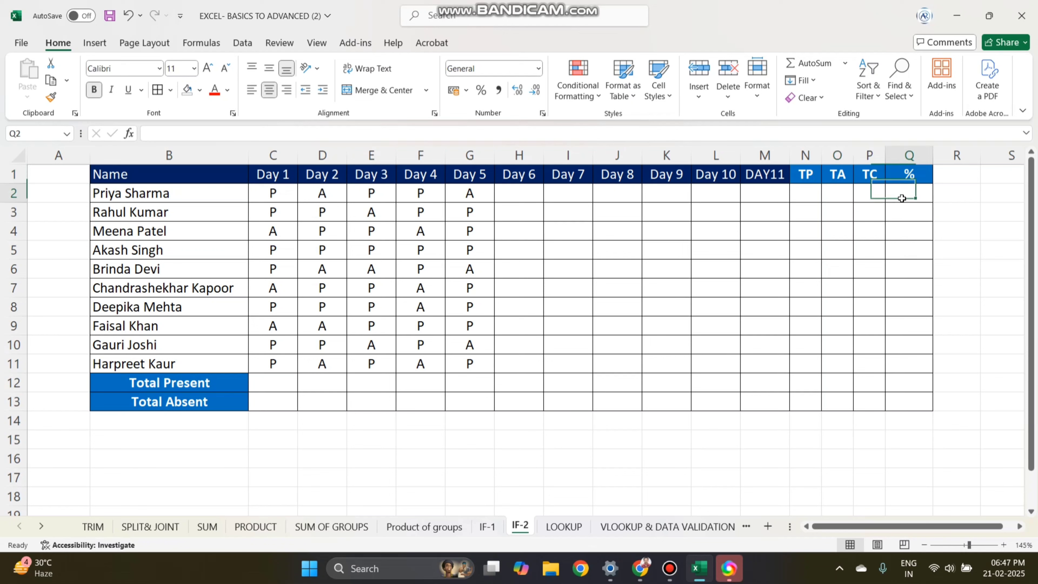
# Enter a COUNTIF formula in N2 over the range C2:M2 with empty quotation marks as the criterion.
pyautogui.click(815, 198)
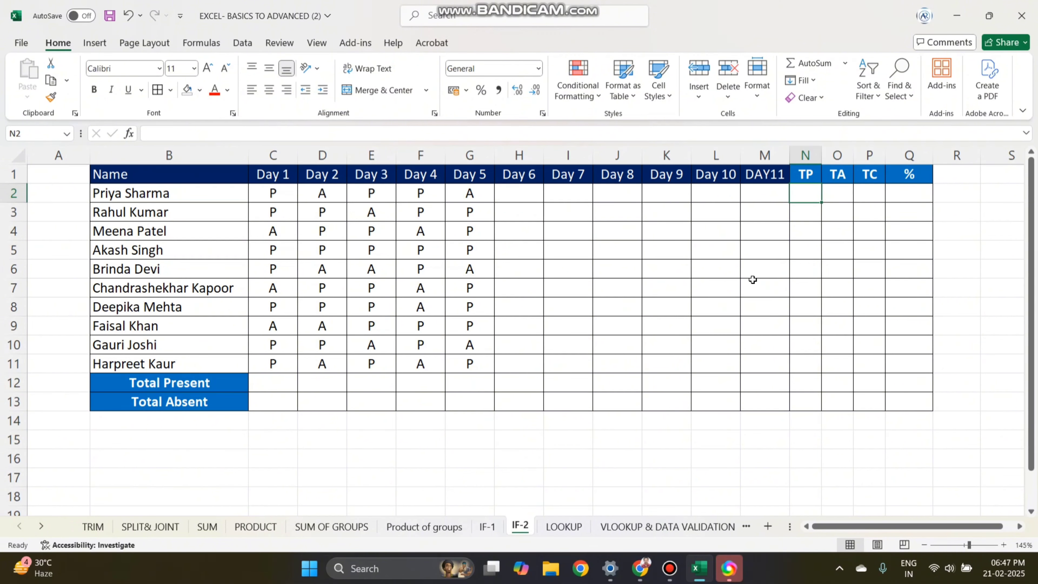
pyautogui.write('=')
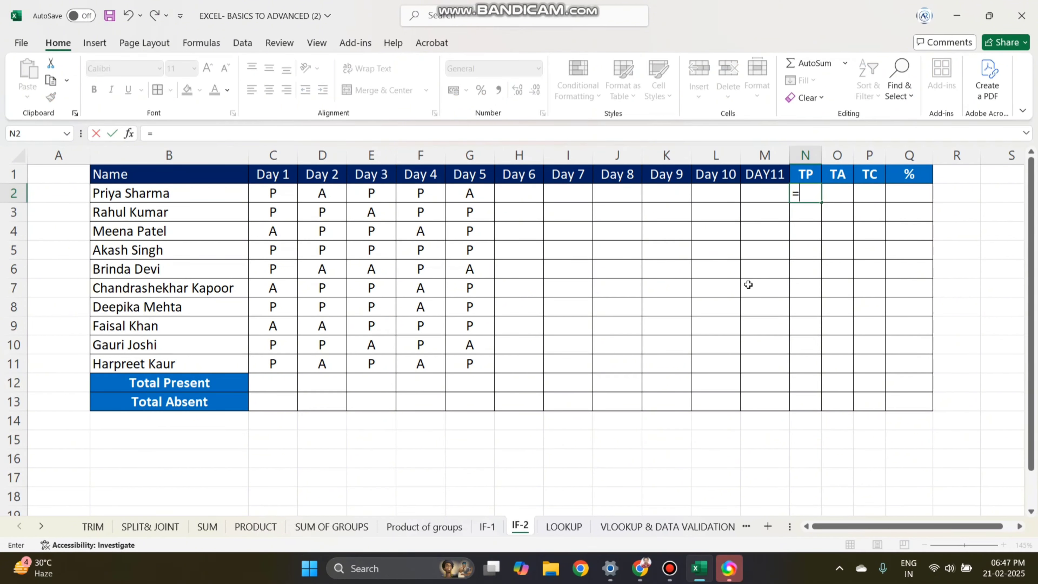
pyautogui.write('countif')
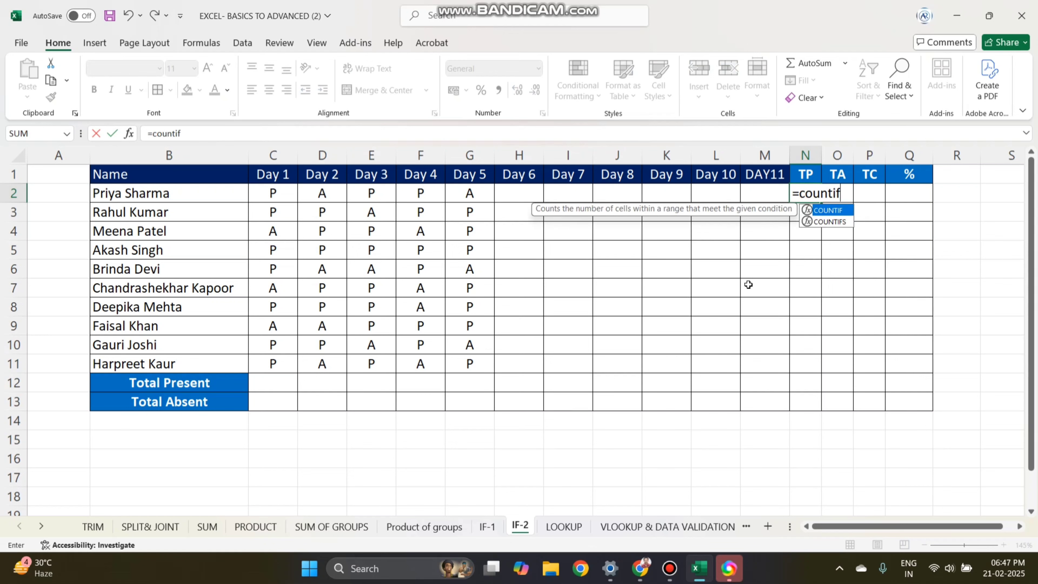
pyautogui.press('Tab')
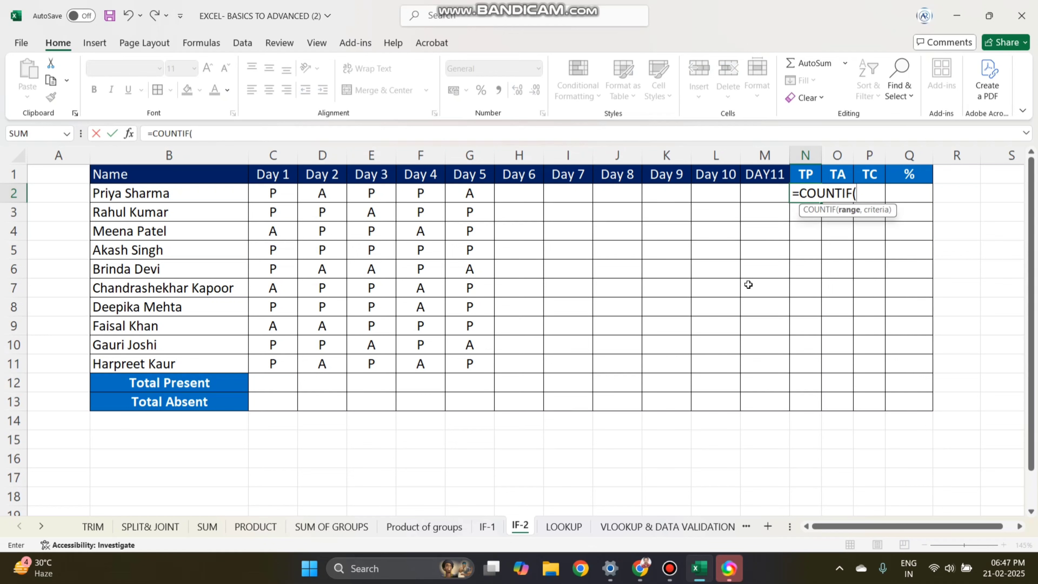
pyautogui.click(259, 197)
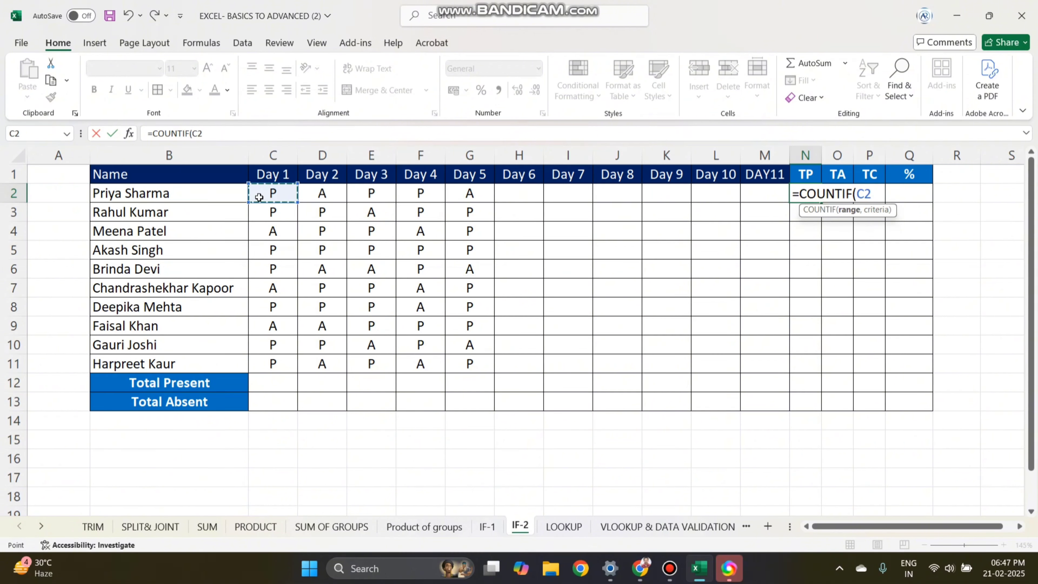
pyautogui.moveTo(303, 198); pyautogui.dragTo(758, 195)
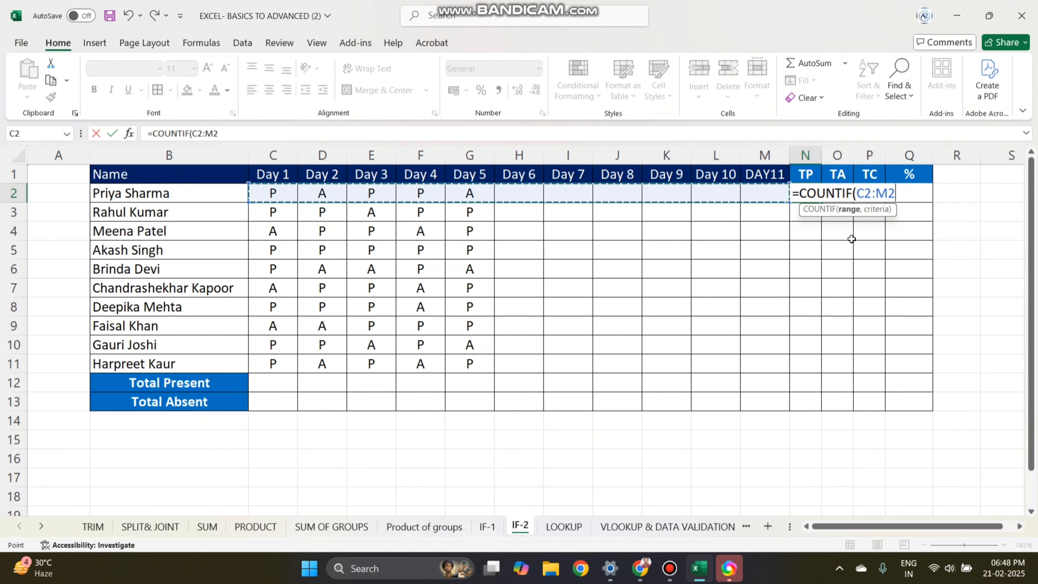
pyautogui.write(',')
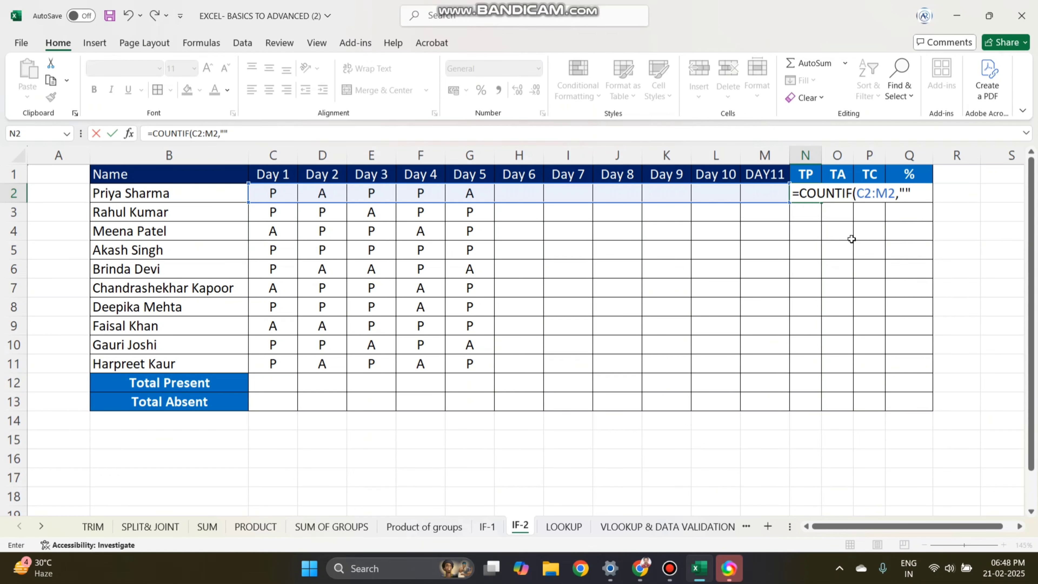
pyautogui.press('Left')
# Set the criterion of the N2 formula to "P", giving =COUNTIF(C2:M2,"P"), and fill it down to N11.
pyautogui.click(812, 195)
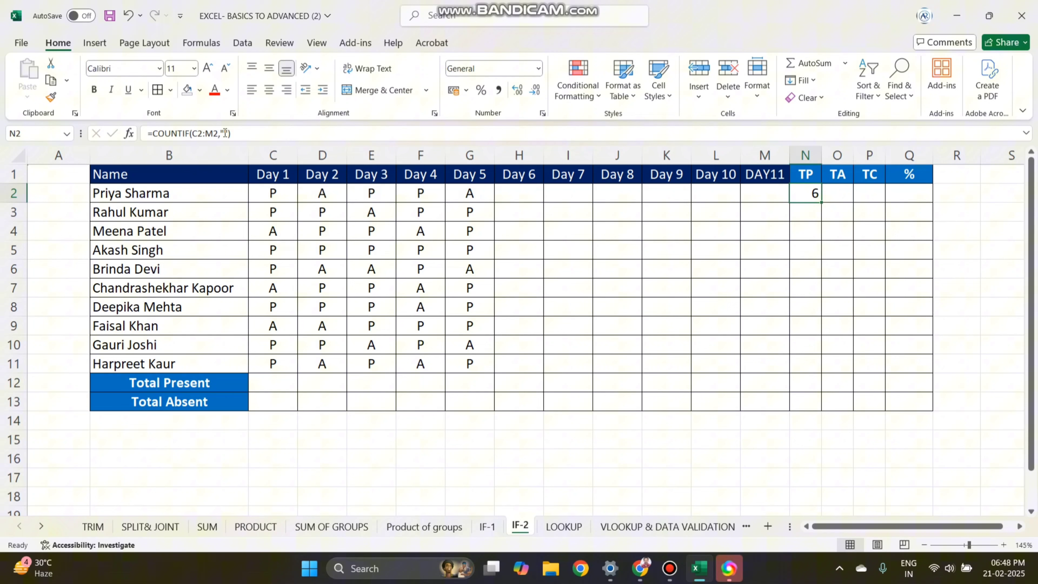
pyautogui.doubleClick(816, 194)
pyautogui.click(904, 193)
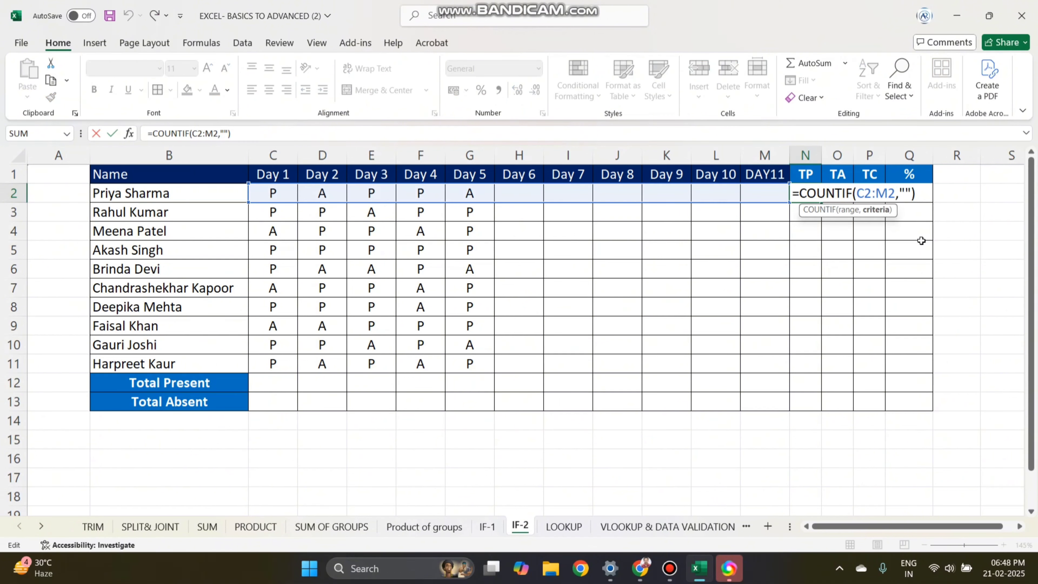
pyautogui.write('P')
pyautogui.press('Return')
pyautogui.write('+')
pyautogui.press('Escape')
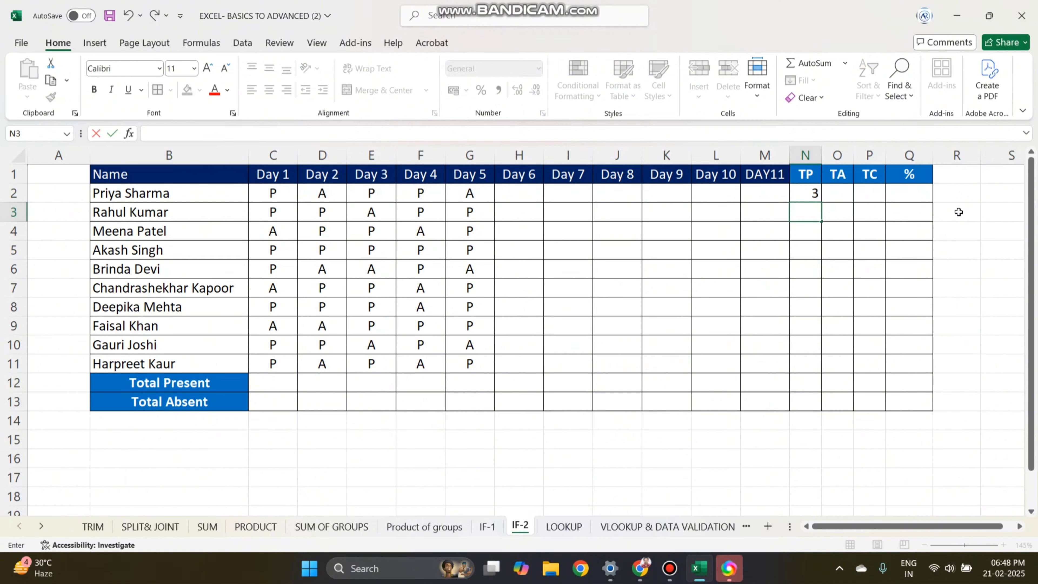
pyautogui.click(804, 193)
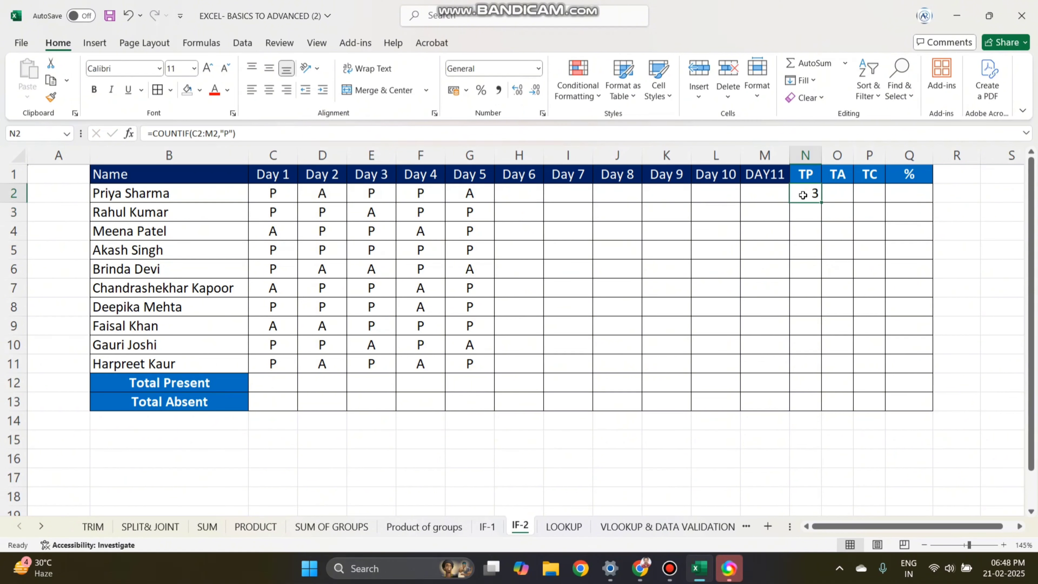
pyautogui.moveTo(822, 203); pyautogui.dragTo(815, 369)
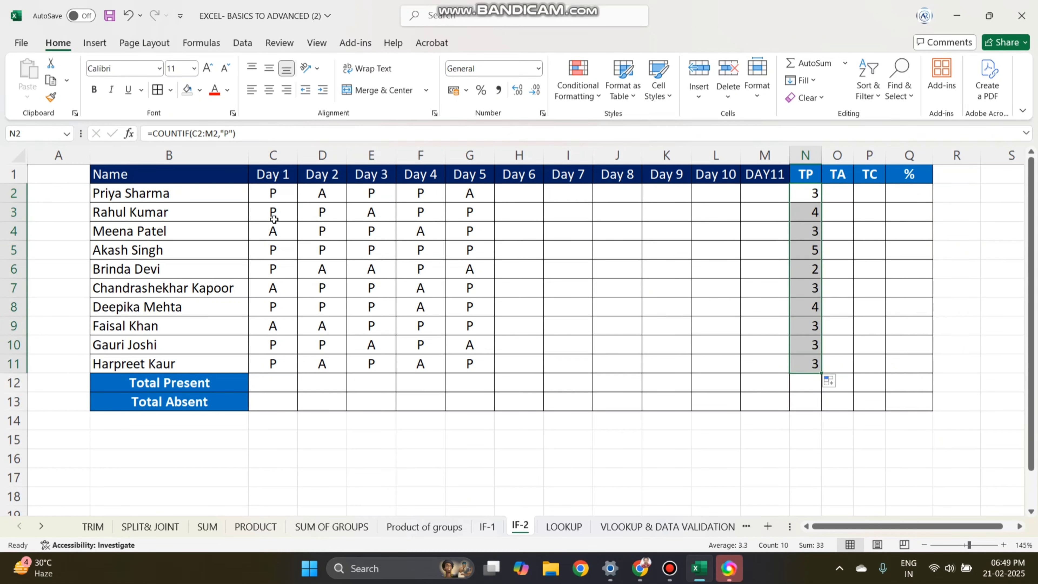
# Compare the TP counts in N3 and N5 with the attendance marks in rows 3 and 5.
pyautogui.moveTo(274, 219); pyautogui.dragTo(316, 221)
pyautogui.keyDown('ctrl'); pyautogui.click(430, 216); pyautogui.keyUp('ctrl')
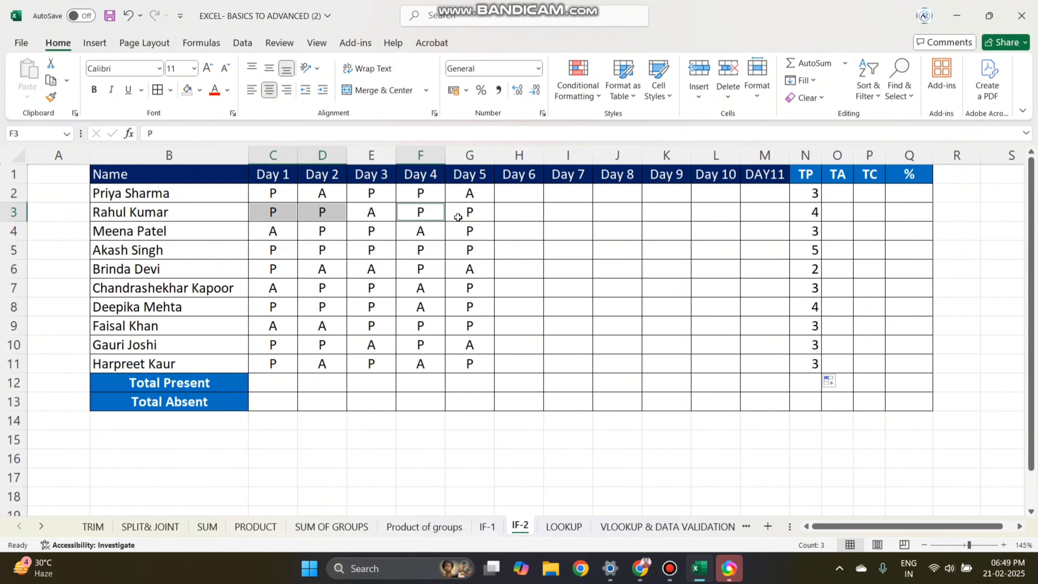
pyautogui.keyDown('ctrl'); pyautogui.click(474, 214); pyautogui.keyUp('ctrl')
pyautogui.click(799, 215)
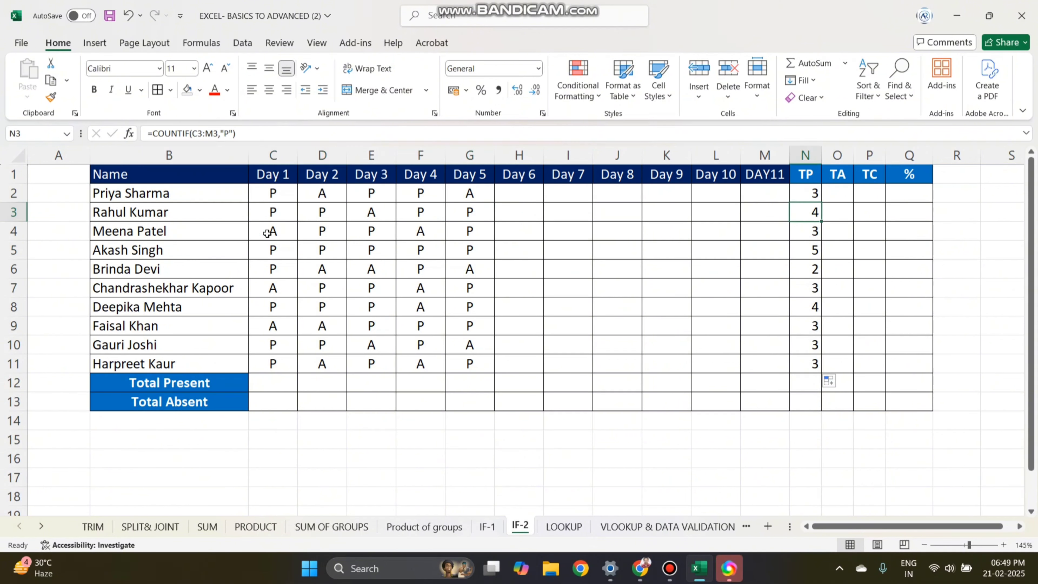
pyautogui.click(272, 250)
pyautogui.click(452, 253)
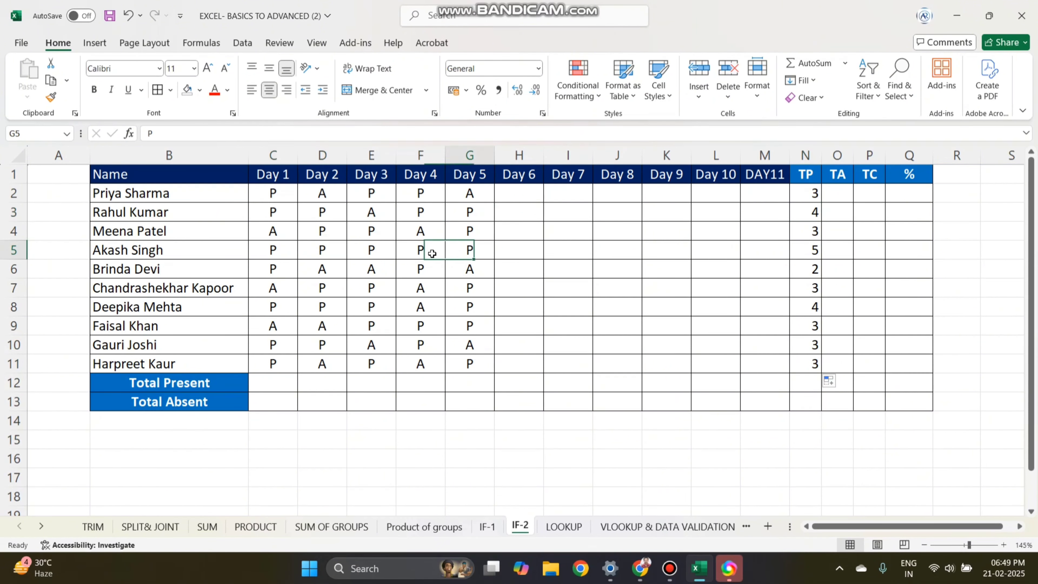
pyautogui.moveTo(450, 252); pyautogui.dragTo(267, 250)
pyautogui.click(807, 251)
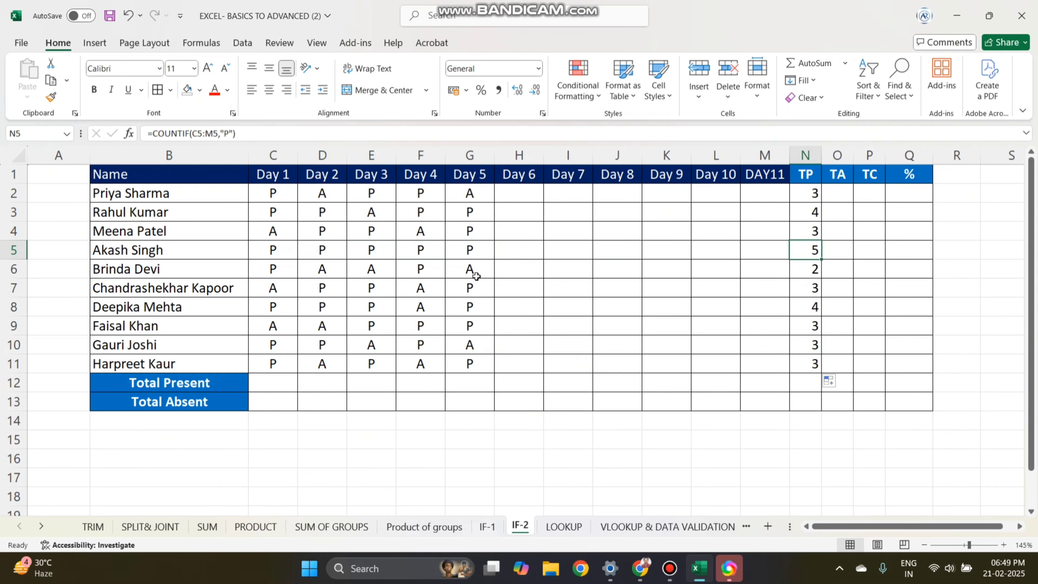
pyautogui.click(816, 189)
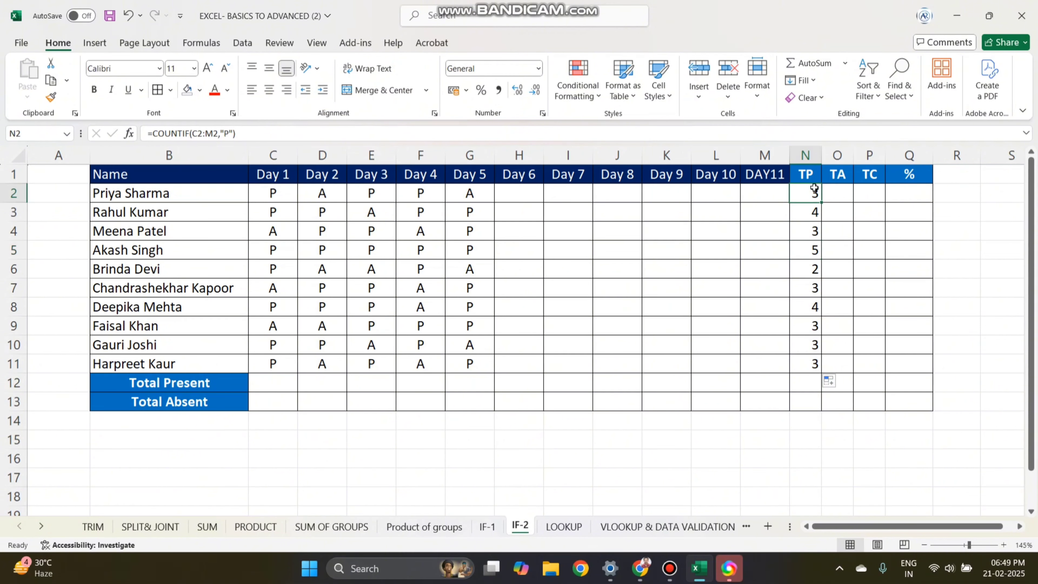
# Enter a COUNTIF formula in O2 over the range C2:M2 with empty quotation marks as the criterion.
pyautogui.click(839, 195)
pyautogui.write('=')
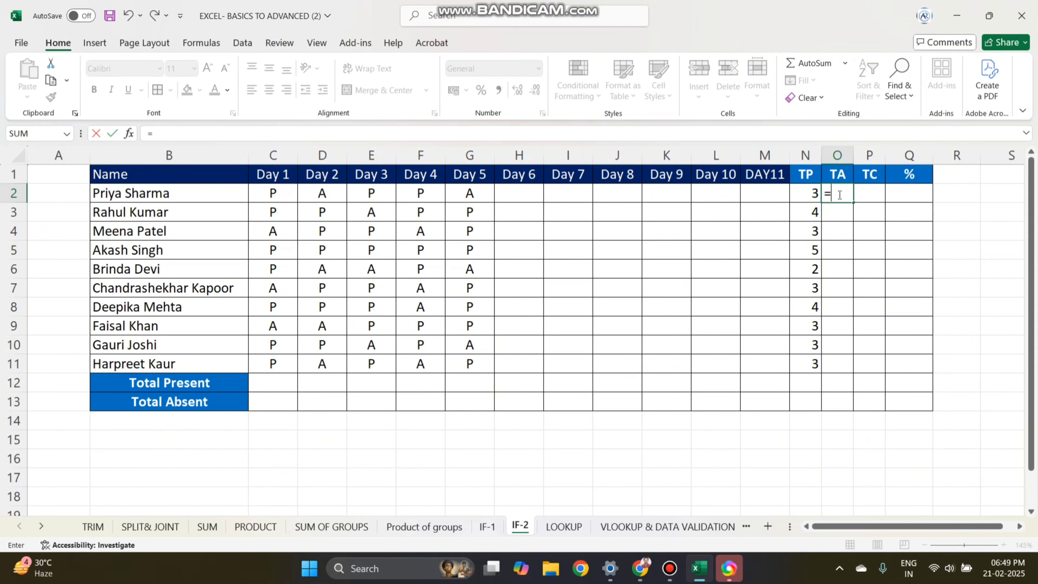
pyautogui.write('COUNTIF(')
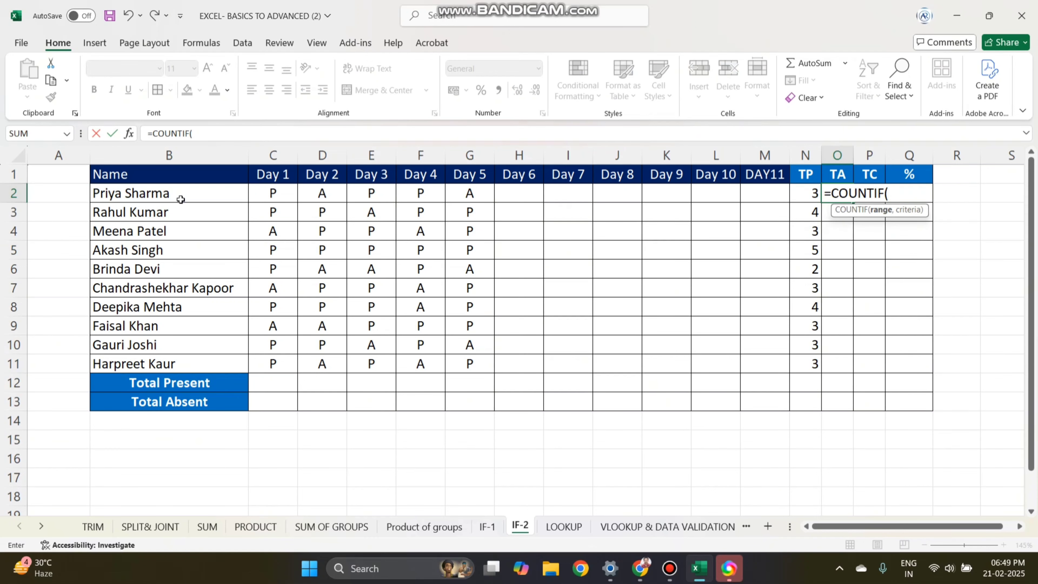
pyautogui.moveTo(269, 194); pyautogui.dragTo(763, 198)
pyautogui.write(',"P"')
pyautogui.press('Left')
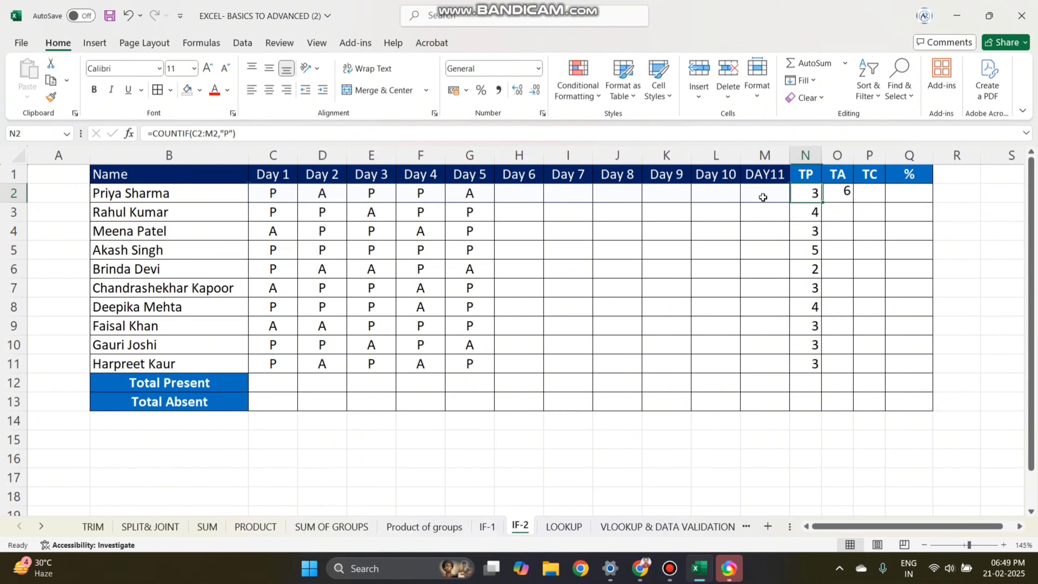
# Set the criterion of the O2 formula to "A", giving =COUNTIF(C2:M2,"A"), and fill it down to O11.
pyautogui.click(849, 195)
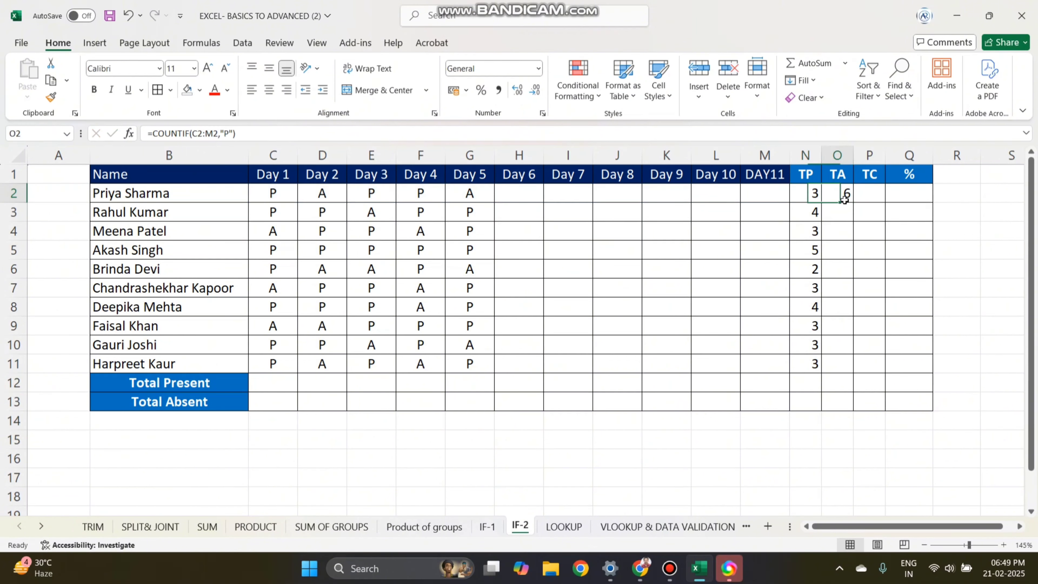
pyautogui.doubleClick(870, 195)
pyautogui.click(932, 194)
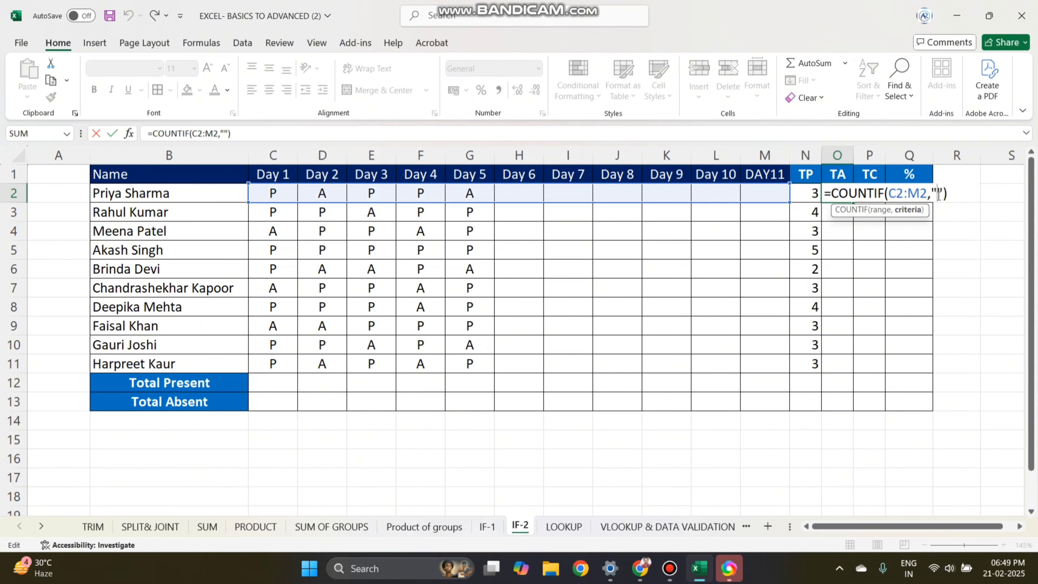
pyautogui.write('A')
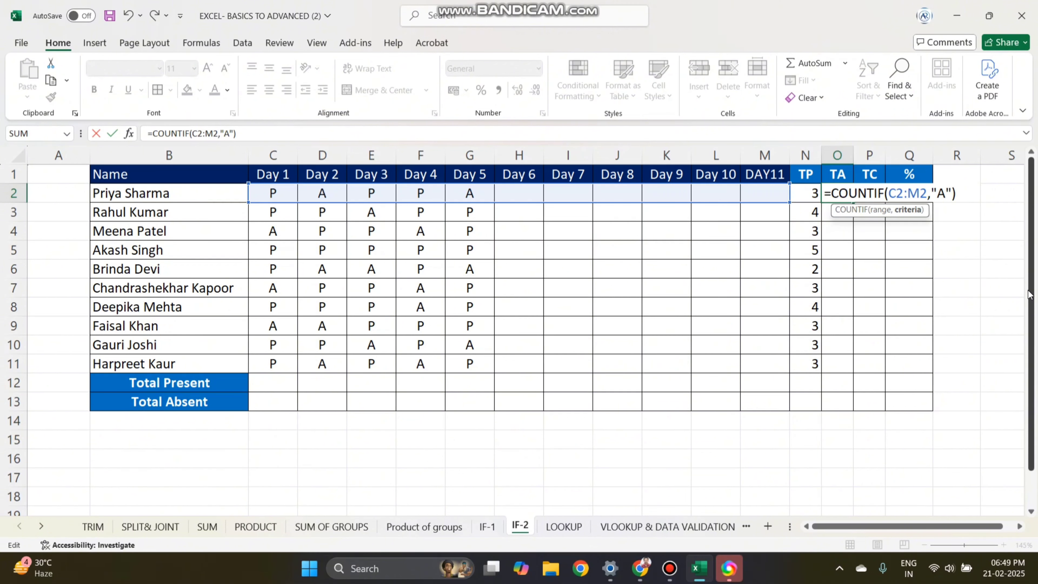
pyautogui.press('Return')
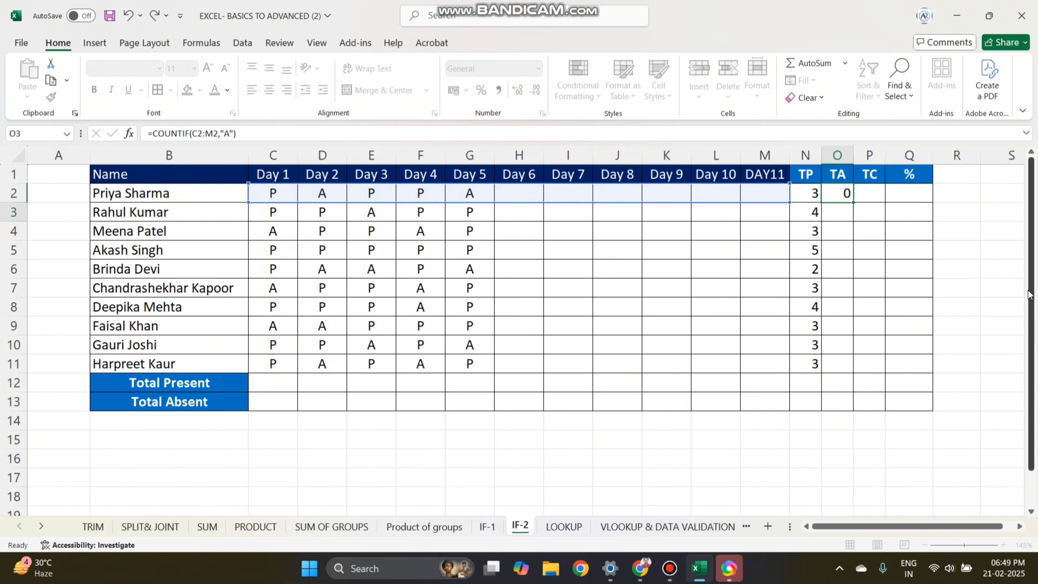
pyautogui.click(845, 193)
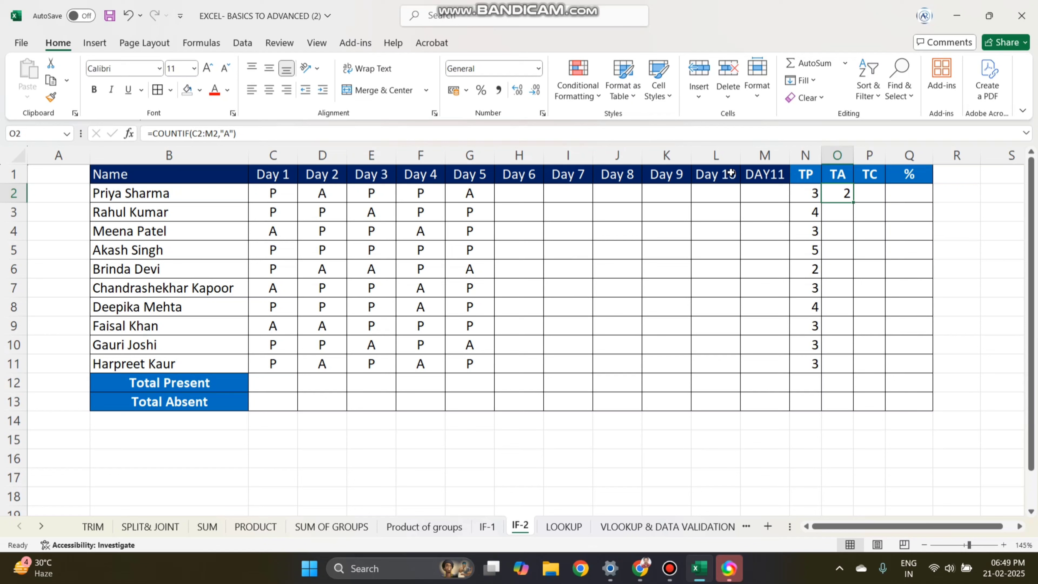
pyautogui.moveTo(856, 203); pyautogui.dragTo(855, 373)
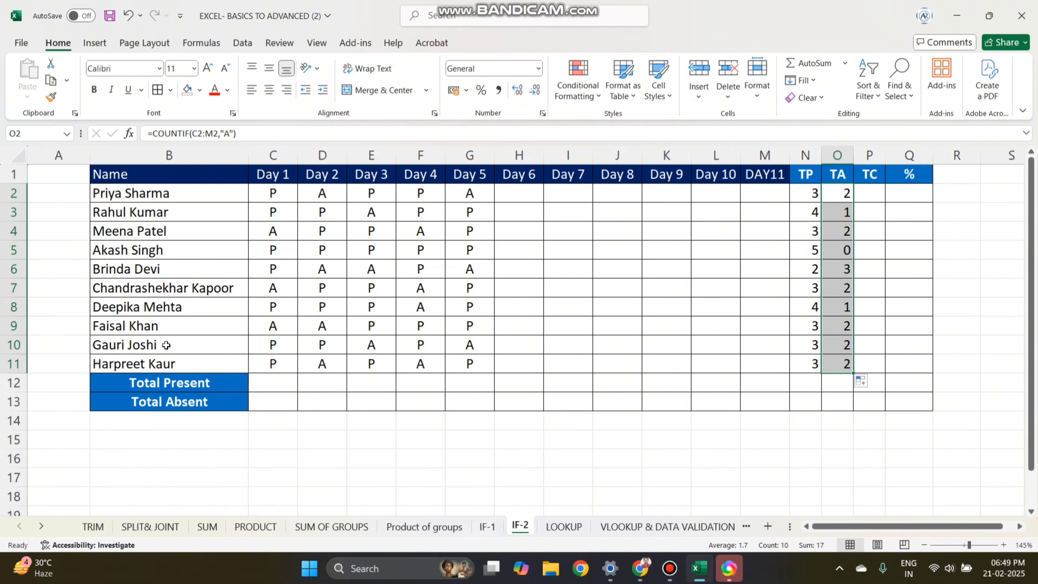
# Check the TA counts against the absence marks in rows 10 and 8.
pyautogui.click(372, 349)
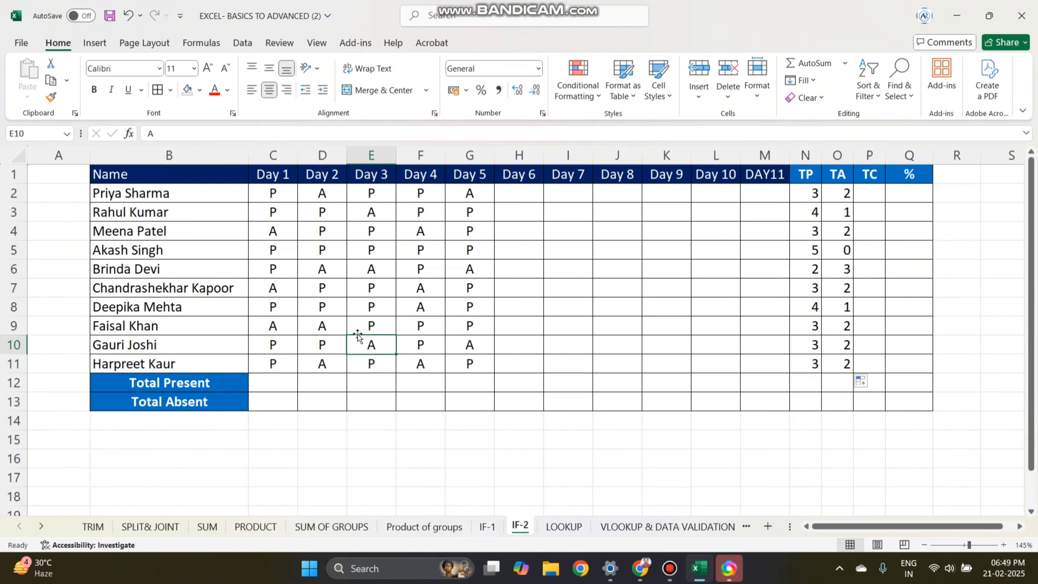
pyautogui.click(268, 307)
pyautogui.click(425, 309)
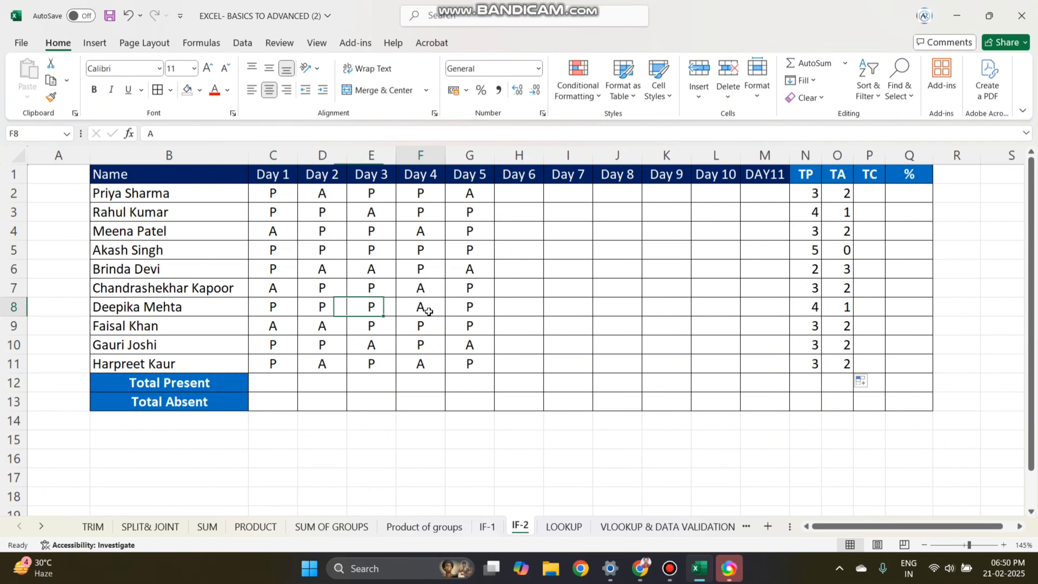
pyautogui.click(847, 312)
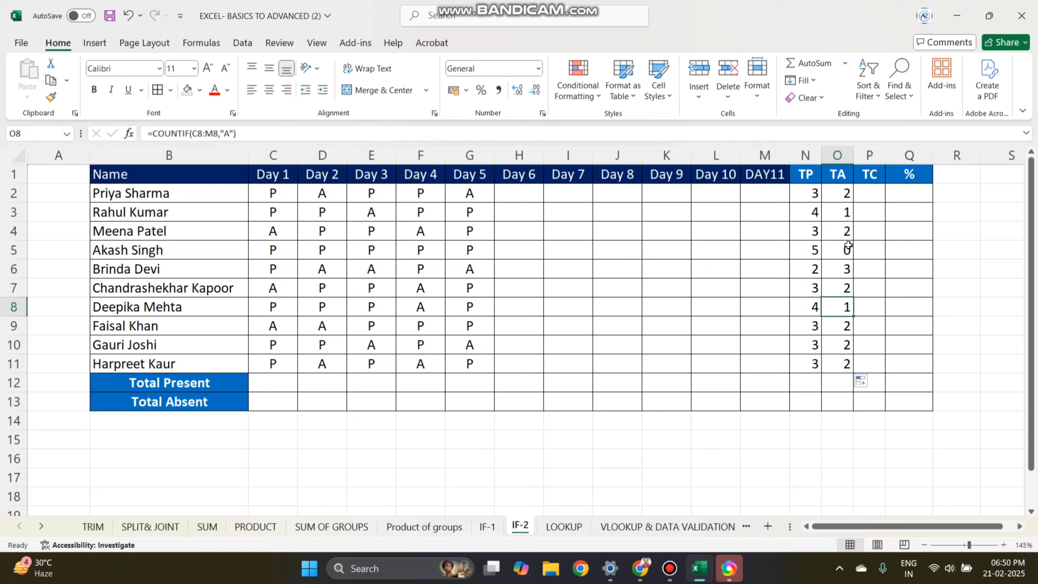
# Enter the formula =N2+O2 in P2 to total the present and absent days for the first person.
pyautogui.click(865, 196)
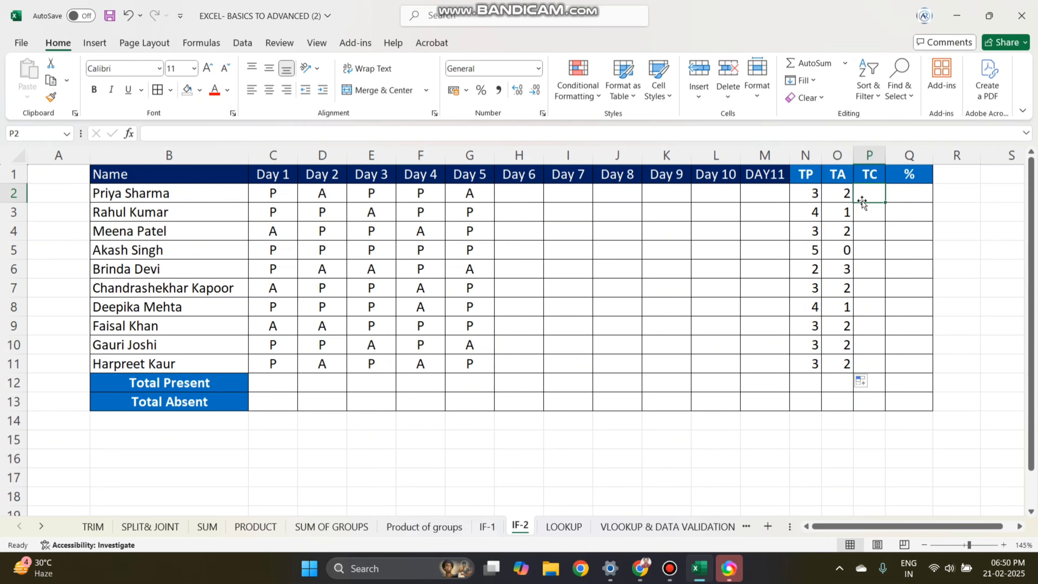
pyautogui.write('=')
pyautogui.click(816, 193)
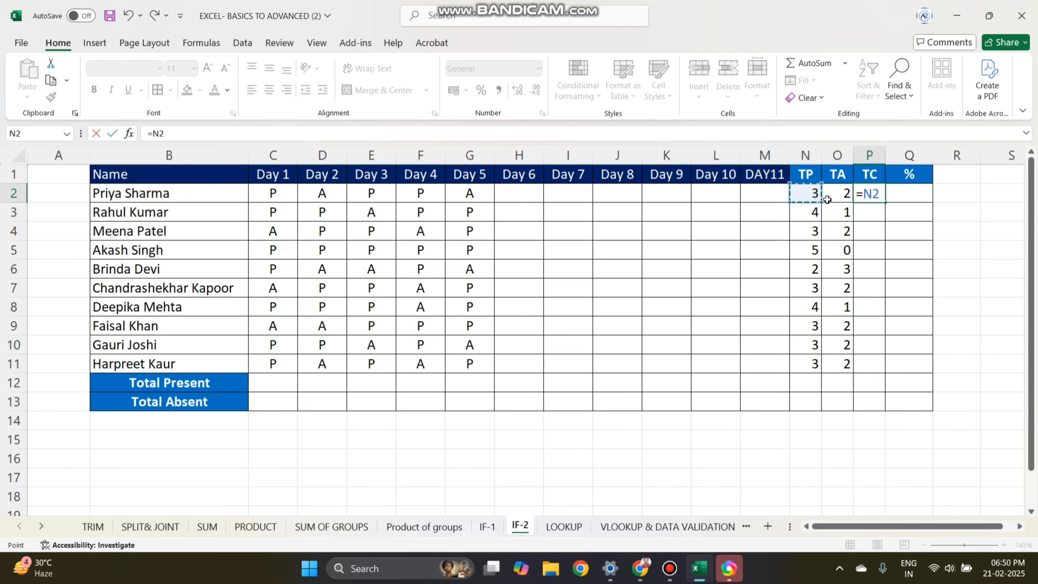
pyautogui.write('+')
pyautogui.click(846, 196)
pyautogui.press('Return')
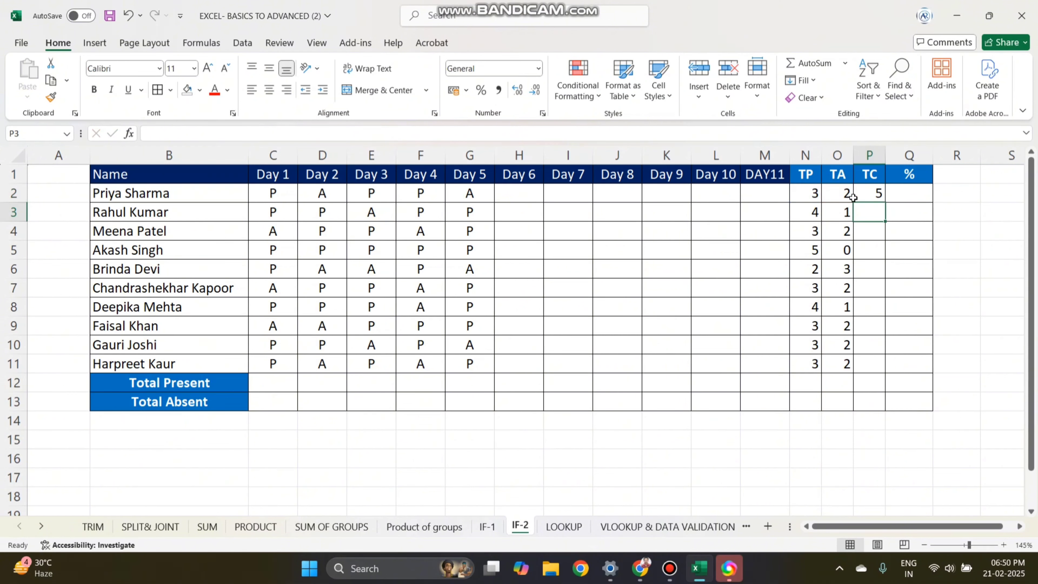
# Try counting the attendance marks in P2 with =COUNTA(C2:M2), and undo that replacement of the formula.
pyautogui.click(872, 197)
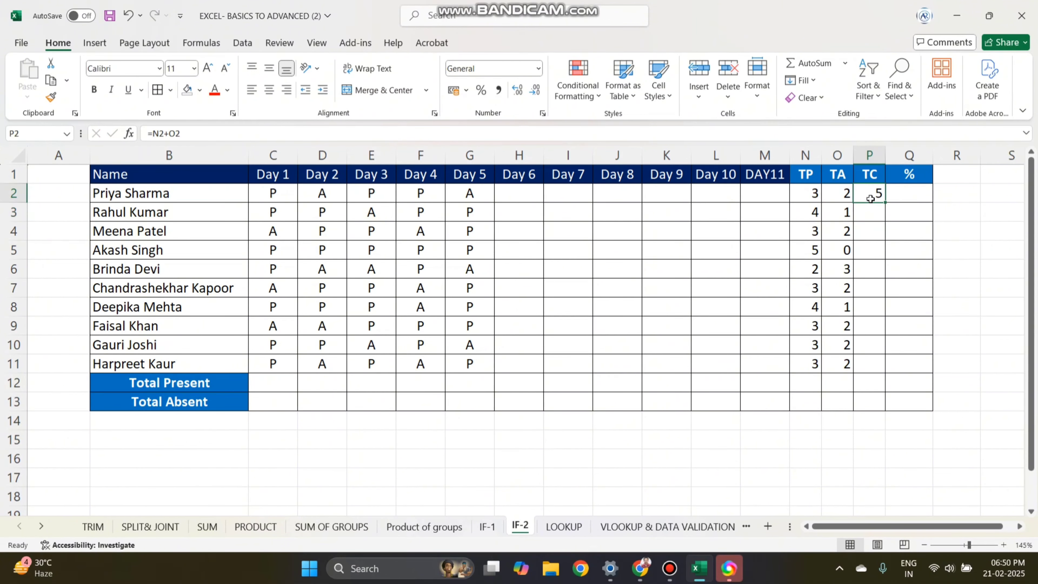
pyautogui.write('=COUNT')
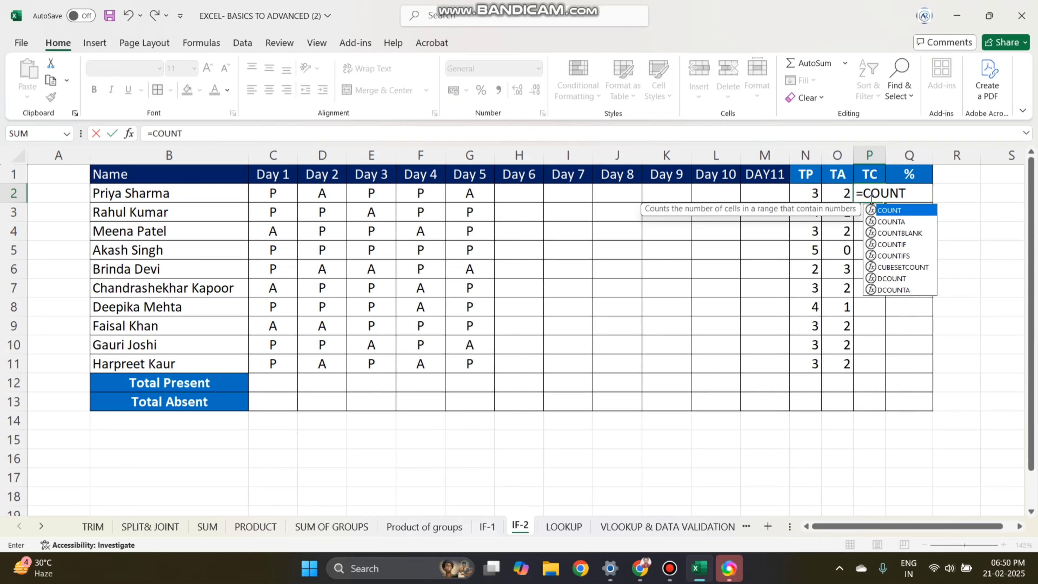
pyautogui.write('A(')
pyautogui.click(278, 193)
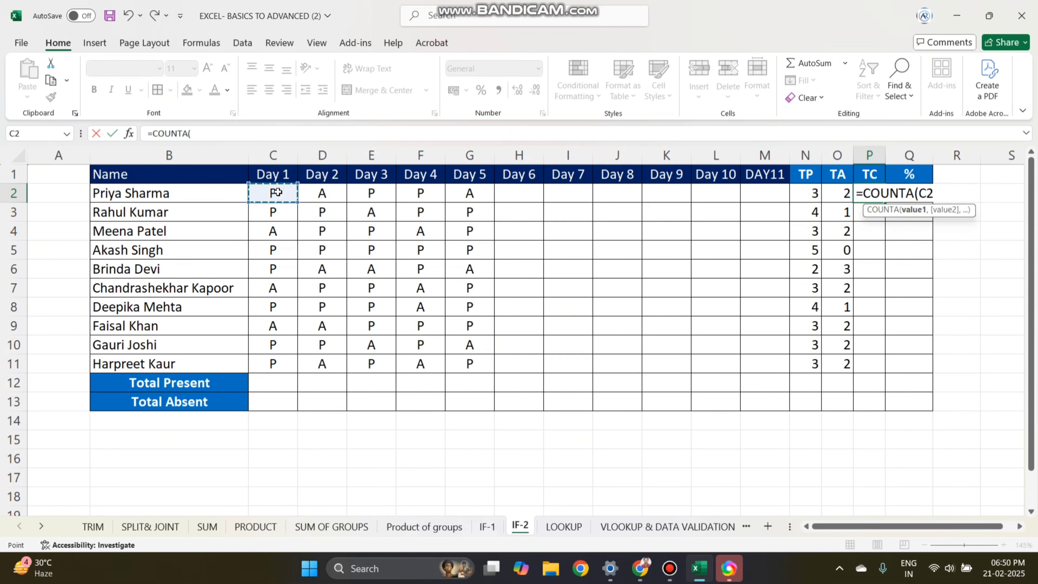
pyautogui.moveTo(277, 193); pyautogui.dragTo(780, 195)
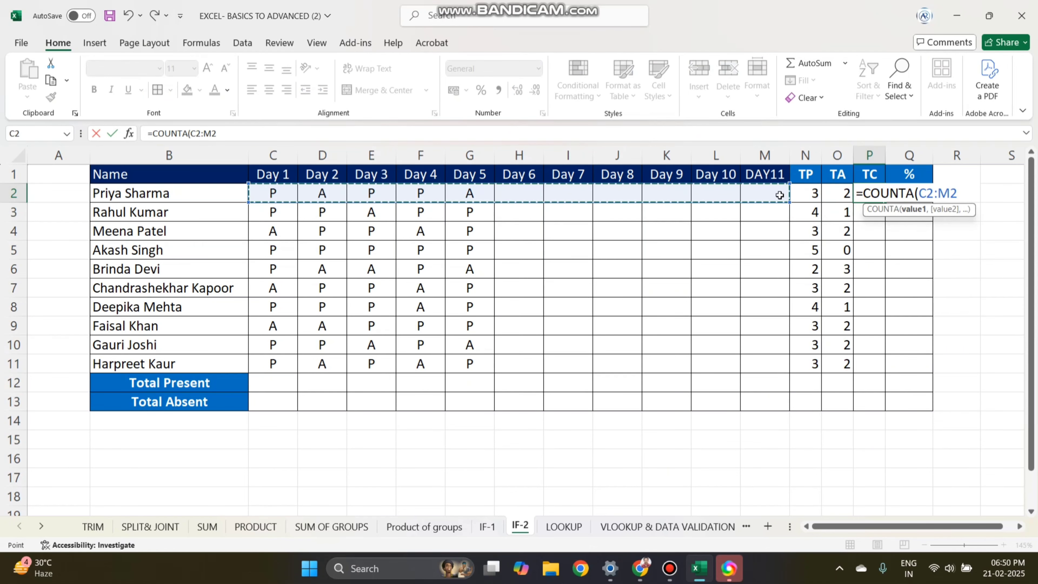
pyautogui.press('Return')
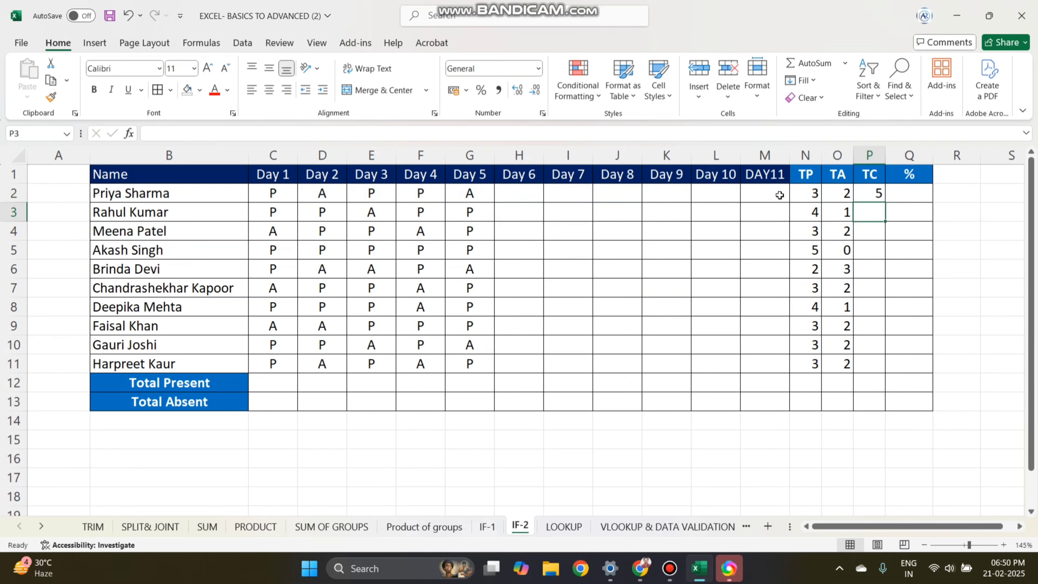
pyautogui.click(881, 191)
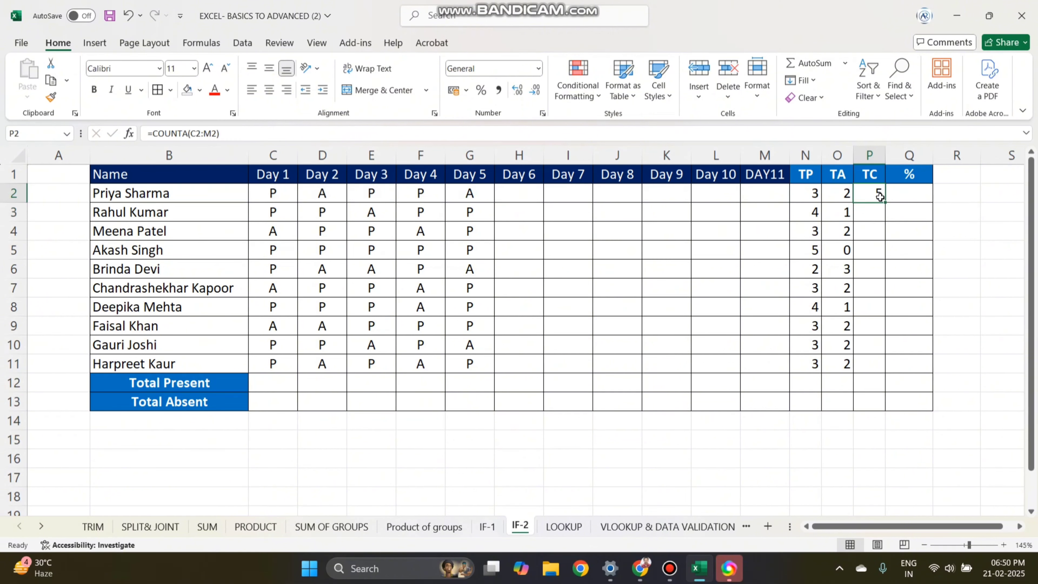
pyautogui.hotkey('ctrl', 'z')
# Inspect the formula in P2 and the TP and TA cells it adds in row 2.
pyautogui.doubleClick(880, 195)
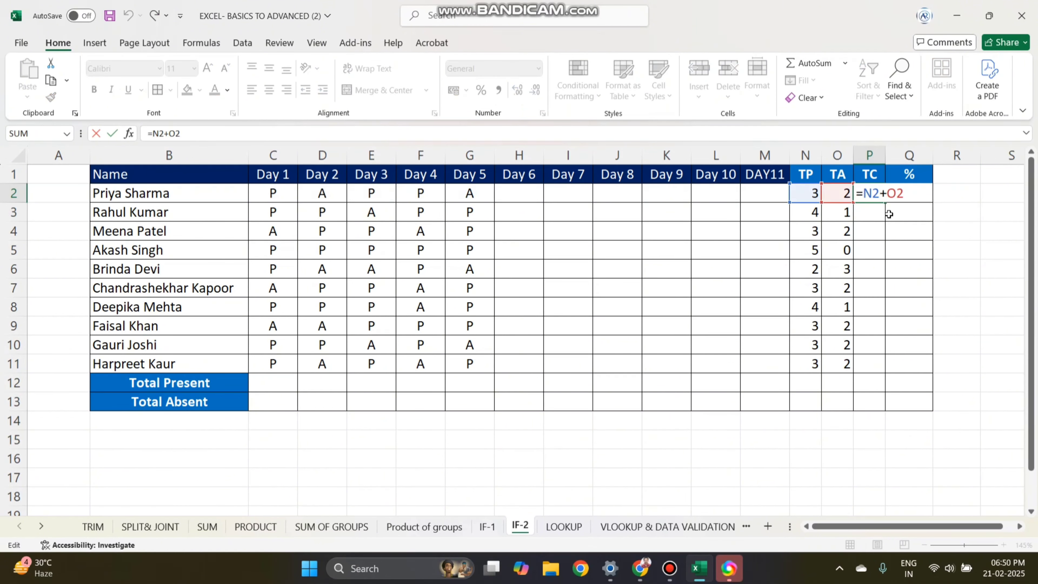
pyautogui.press('Escape')
pyautogui.click(811, 196)
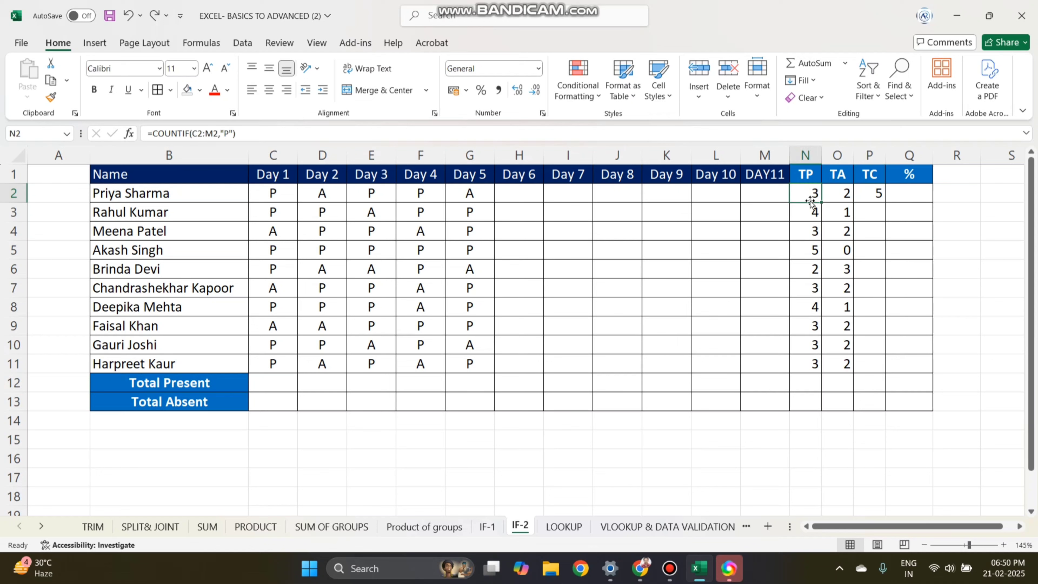
pyautogui.click(836, 198)
# Enter the formula =COUNTA(C3:M3) in P3 as an alternative way to count the total classes.
pyautogui.click(872, 215)
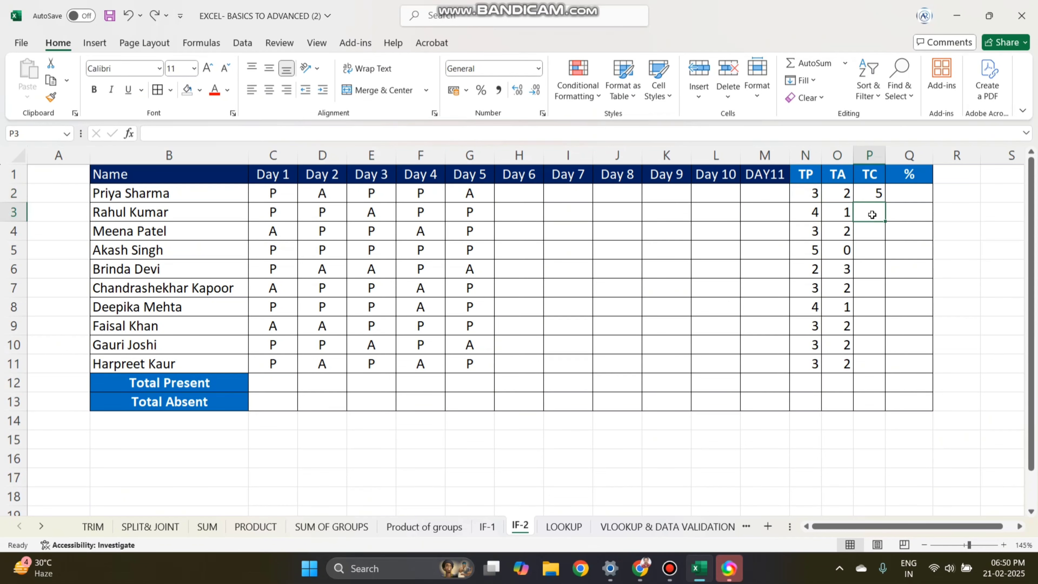
pyautogui.write('=COUNT')
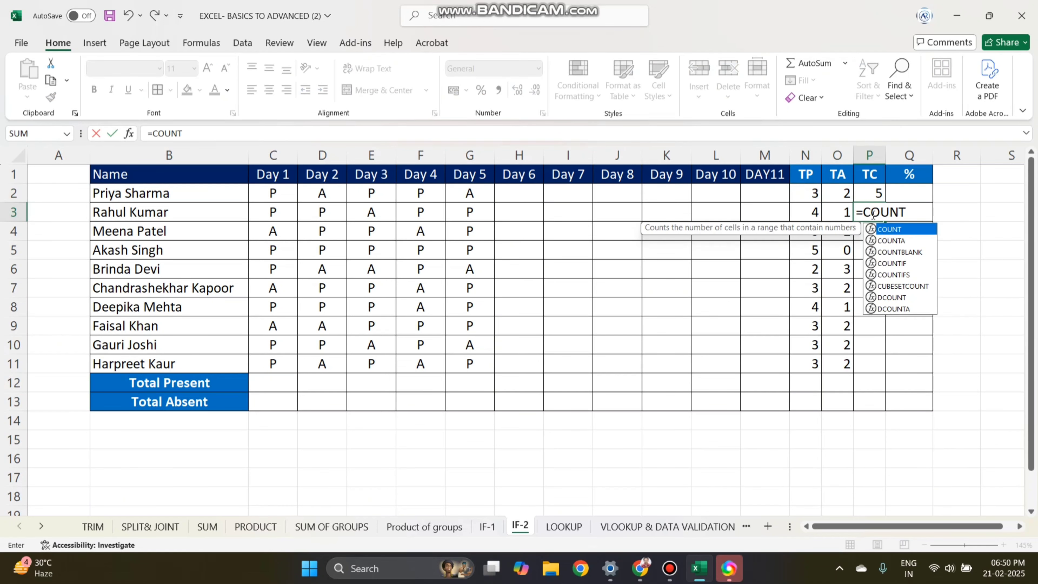
pyautogui.write('A(')
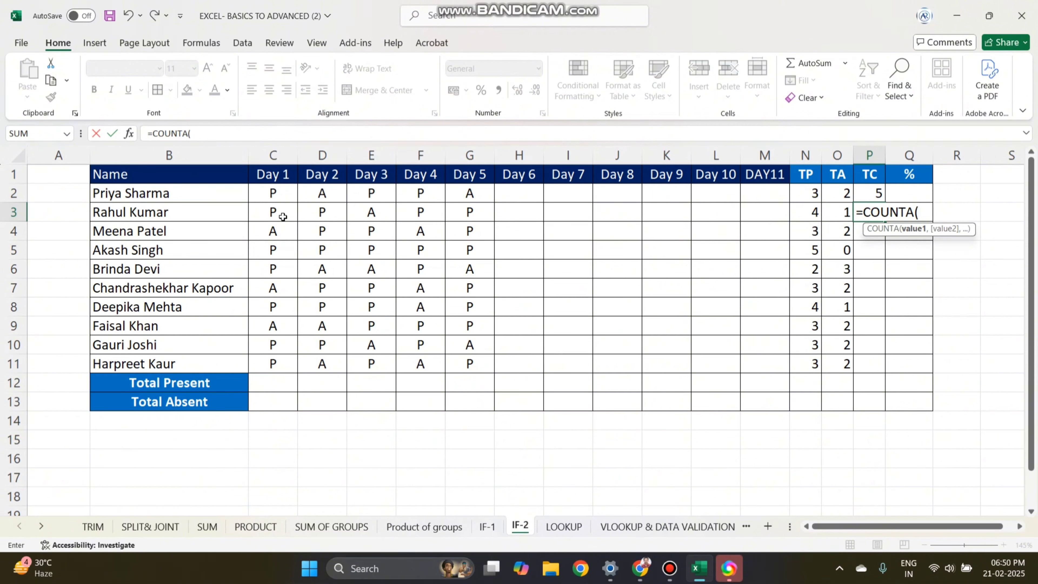
pyautogui.moveTo(262, 213); pyautogui.dragTo(765, 220)
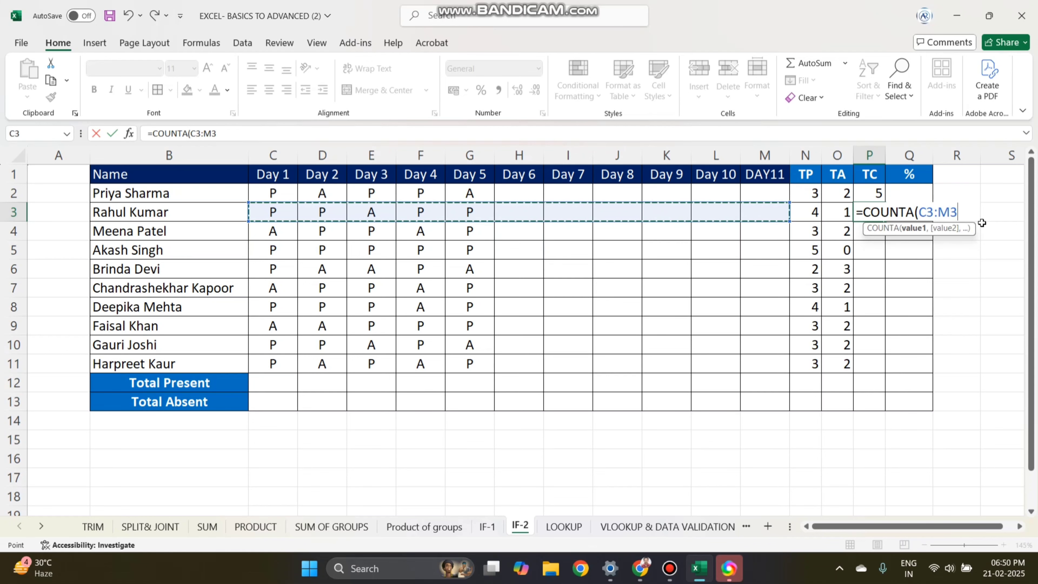
pyautogui.write(')')
pyautogui.press('Return')
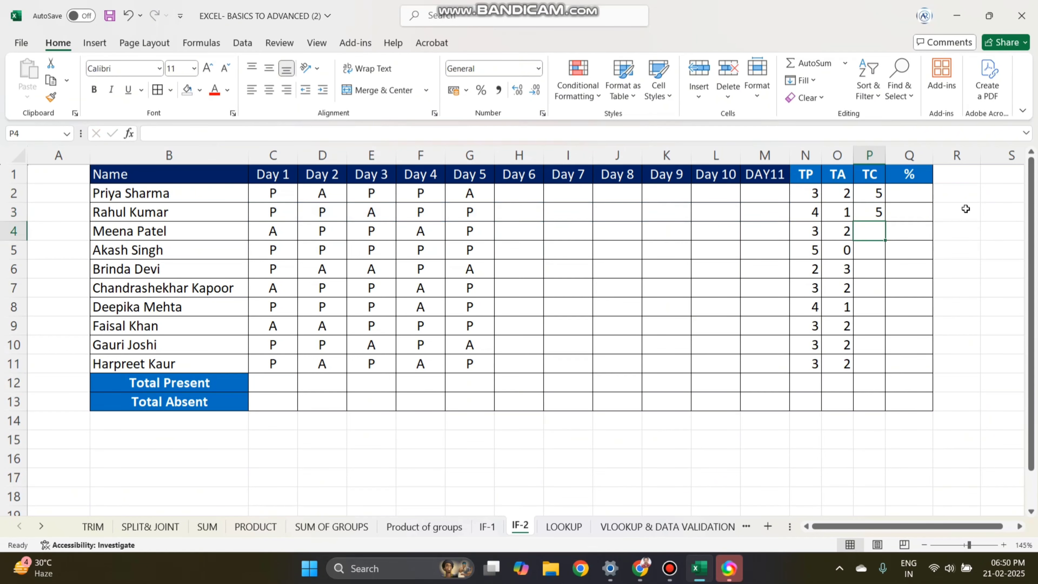
# Fill the P2 addition formula down the TC column to P11.
pyautogui.click(872, 212)
pyautogui.click(874, 194)
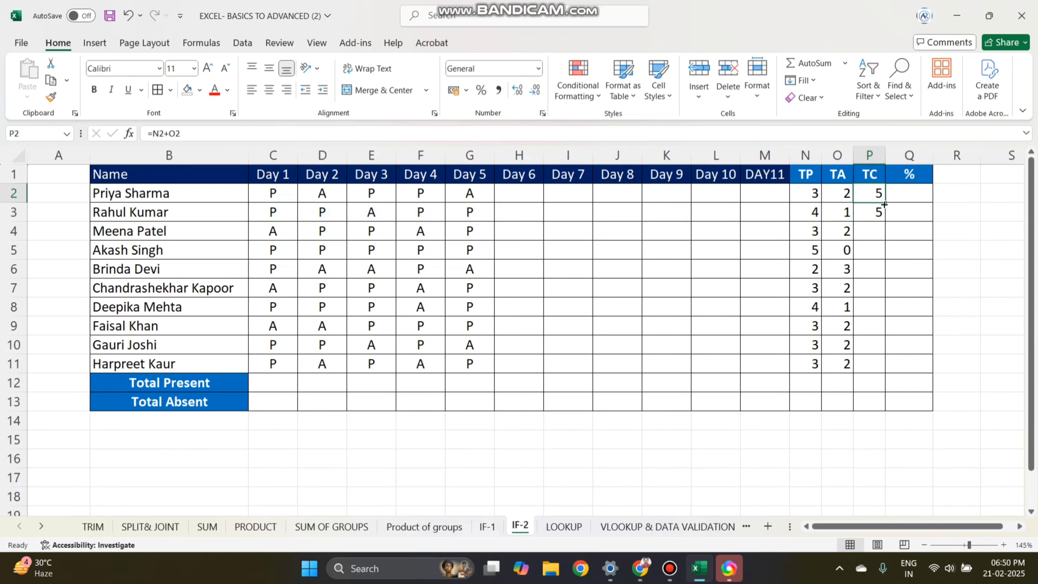
pyautogui.doubleClick(886, 204)
pyautogui.click(888, 207)
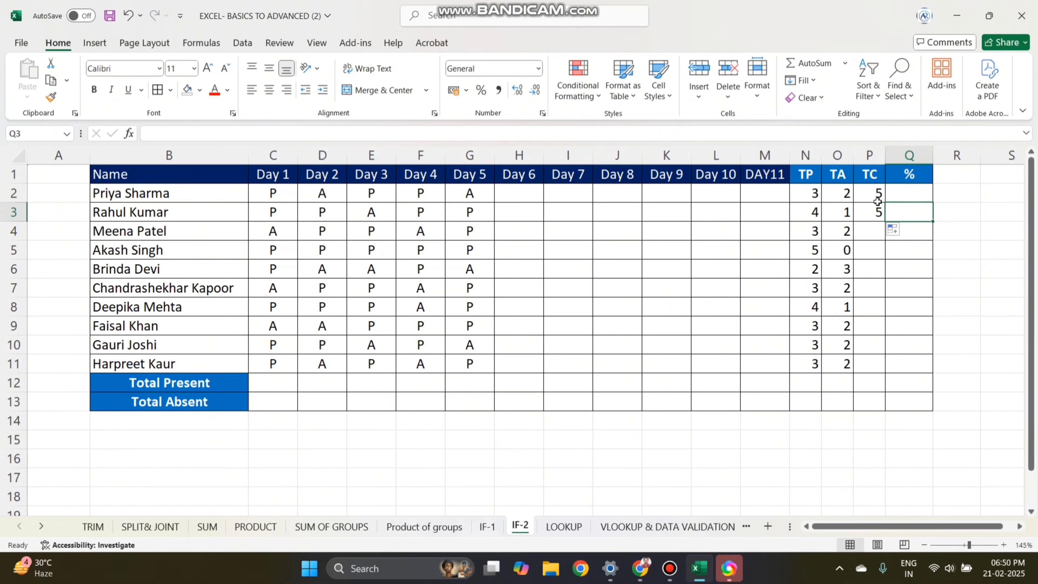
pyautogui.moveTo(878, 197); pyautogui.dragTo(867, 377)
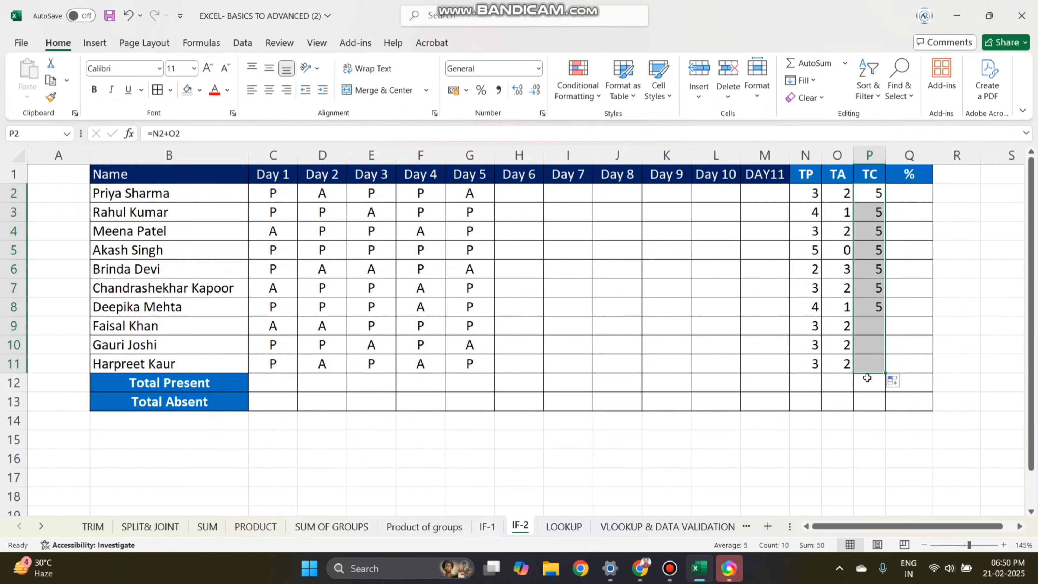
# Enter the formula =N2/P2 in Q2 to divide the days present by the total classes.
pyautogui.click(908, 194)
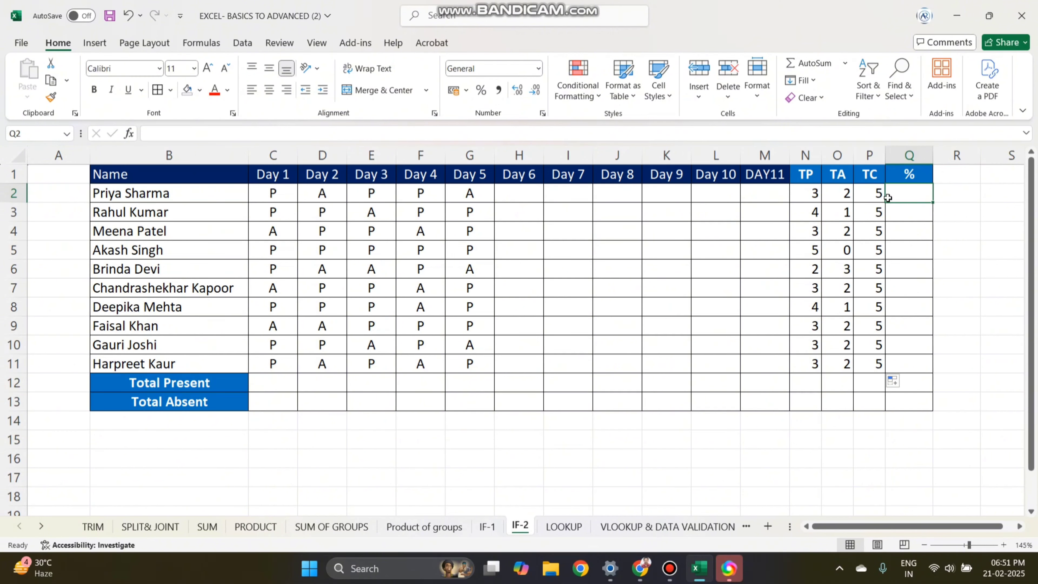
pyautogui.write('=')
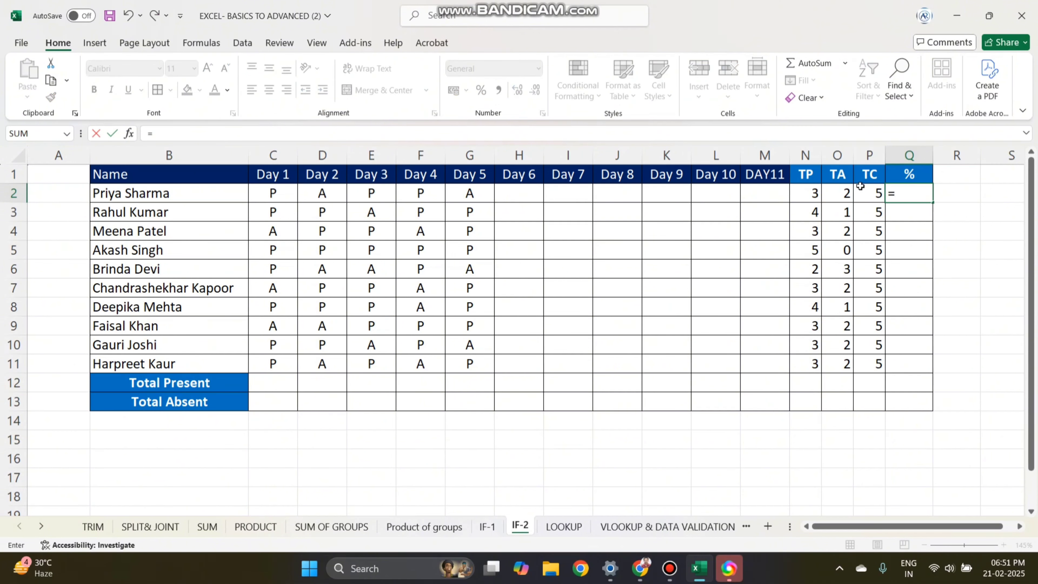
pyautogui.click(805, 199)
pyautogui.write('/')
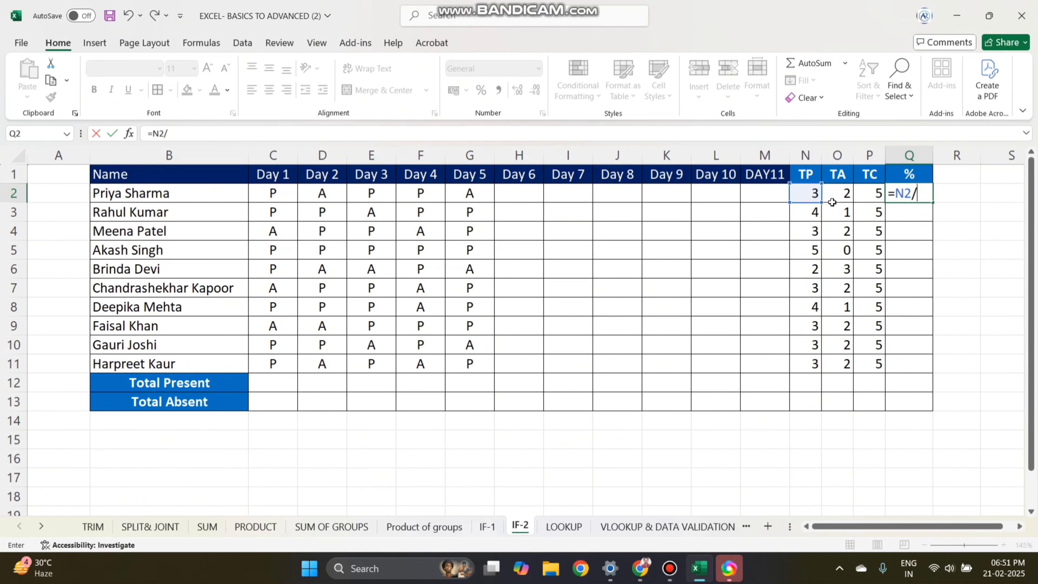
pyautogui.click(868, 197)
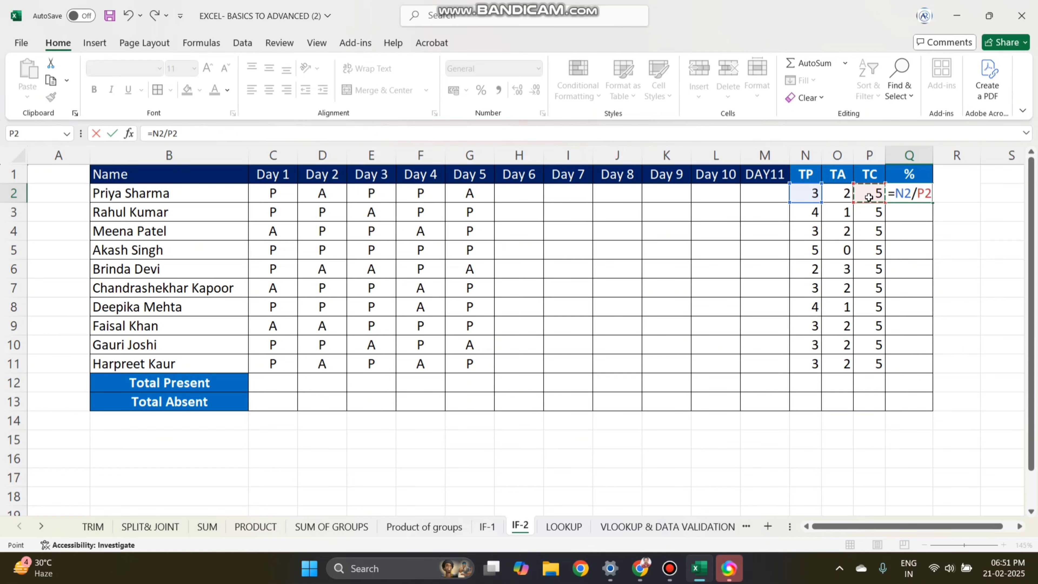
pyautogui.press('Return')
# Format Q2 as a percentage with two decimal places and autofit the width of column Q.
pyautogui.click(916, 197)
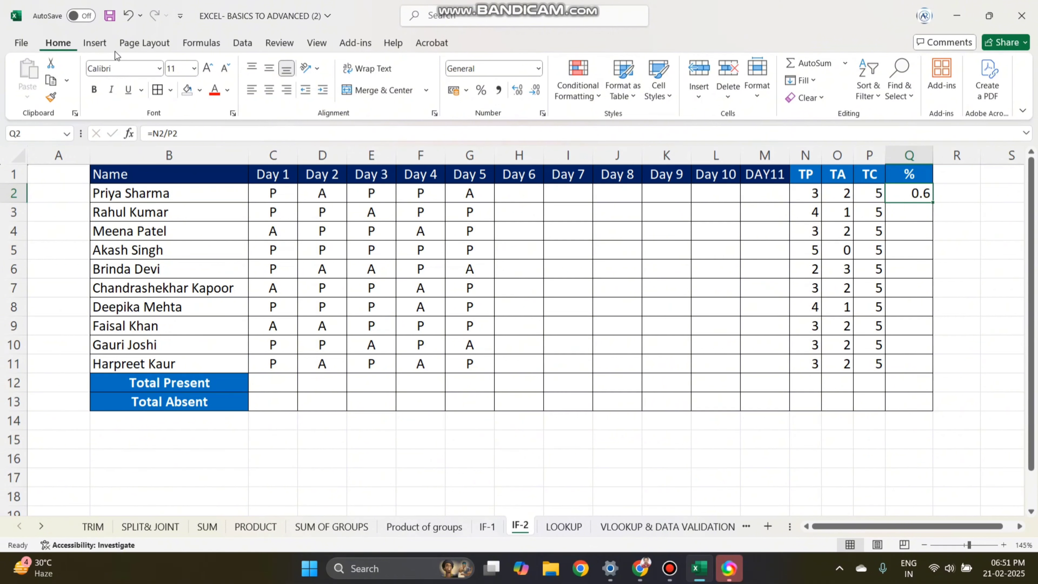
pyautogui.click(482, 91)
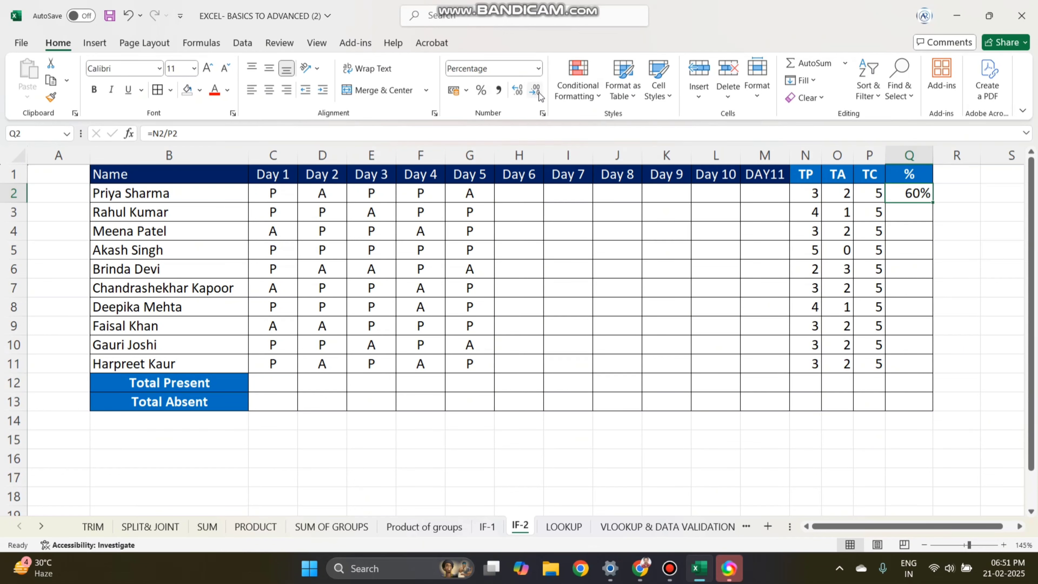
pyautogui.click(517, 99)
pyautogui.click(518, 90)
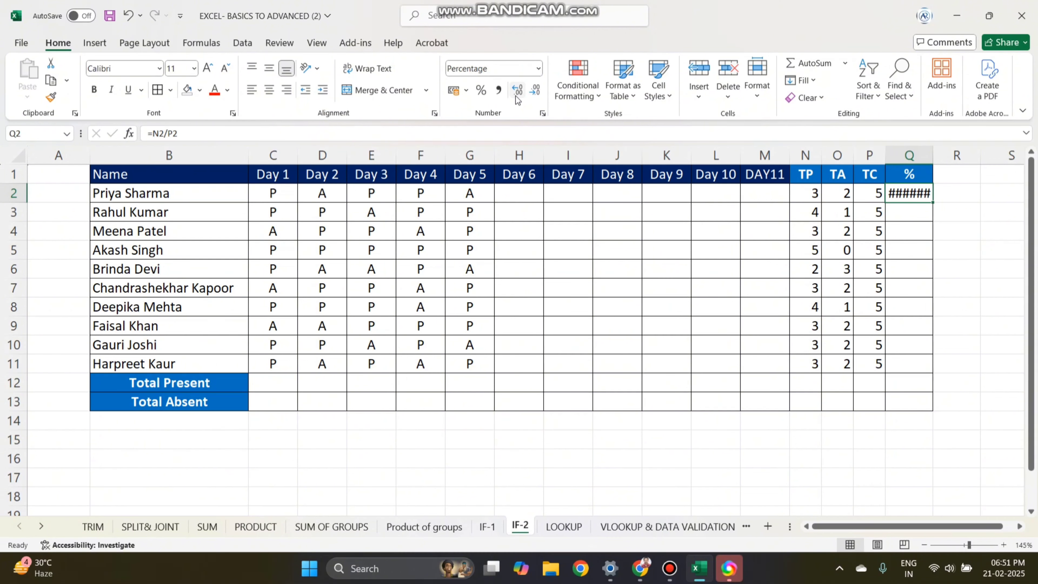
pyautogui.doubleClick(934, 157)
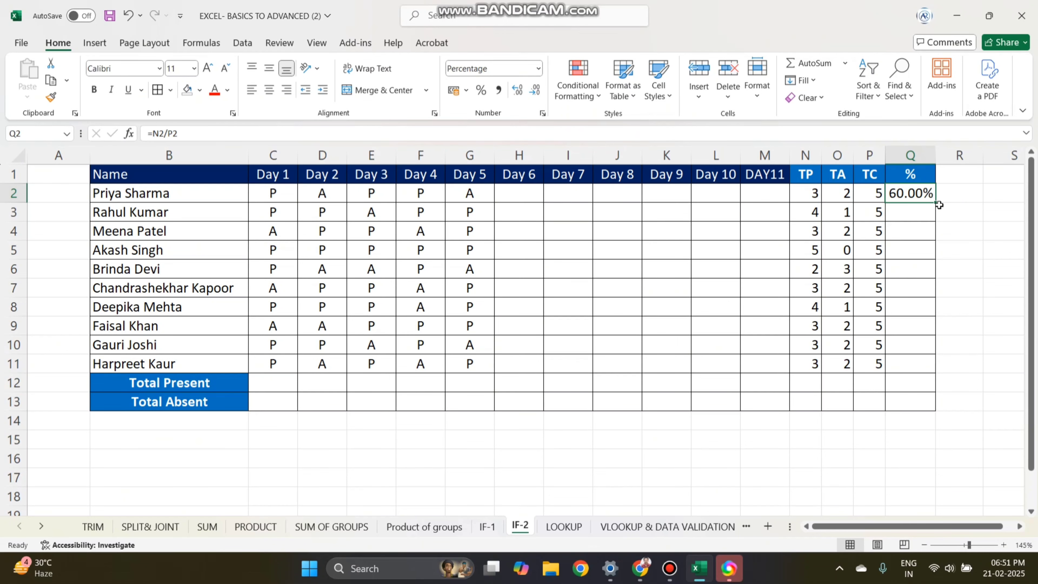
# Fill the percentage formula from Q2 down to Q11 and widen column Q to fit the longest percentage.
pyautogui.moveTo(936, 203); pyautogui.dragTo(934, 375)
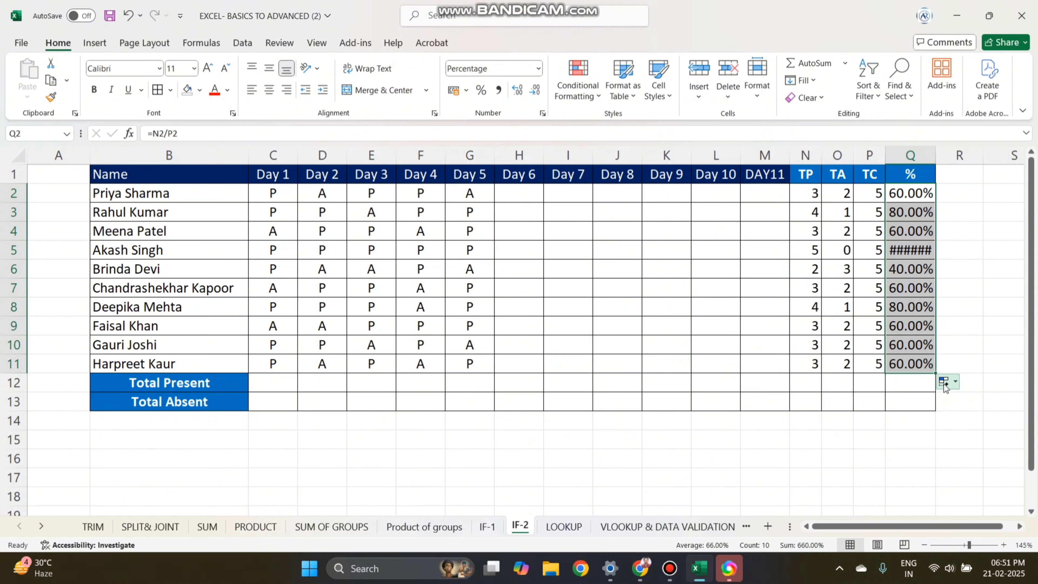
pyautogui.moveTo(937, 152); pyautogui.dragTo(948, 151)
# Review the percentage formula in Q2 and its cell references.
pyautogui.click(922, 189)
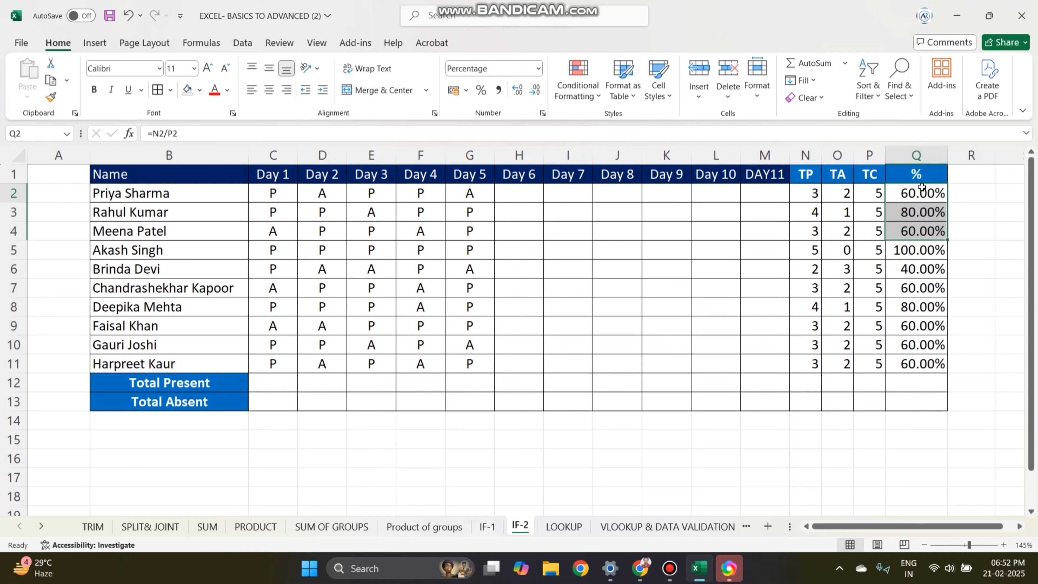
pyautogui.doubleClick(915, 192)
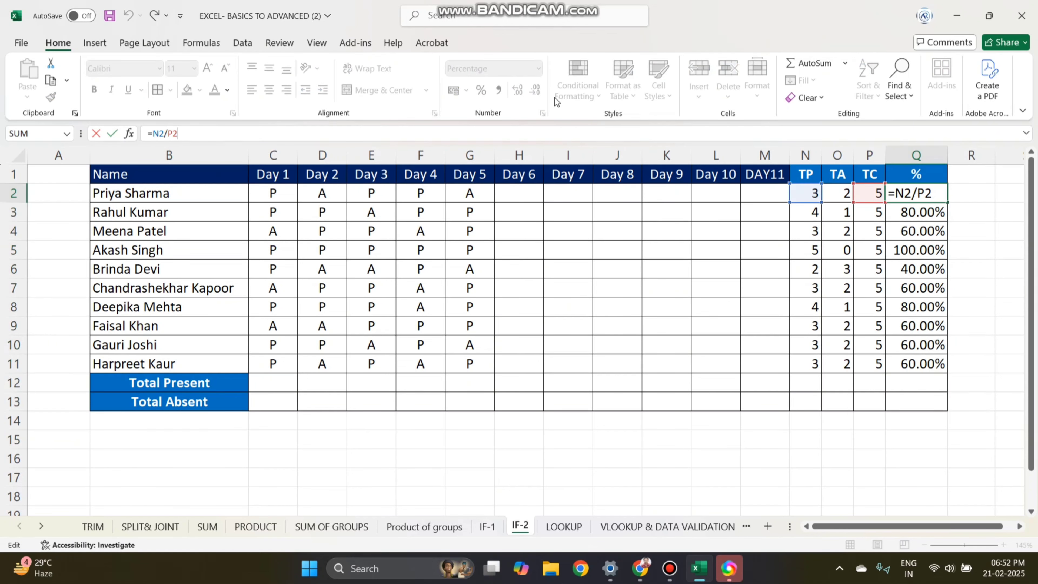
pyautogui.hotkey('ctrl', 'Return')
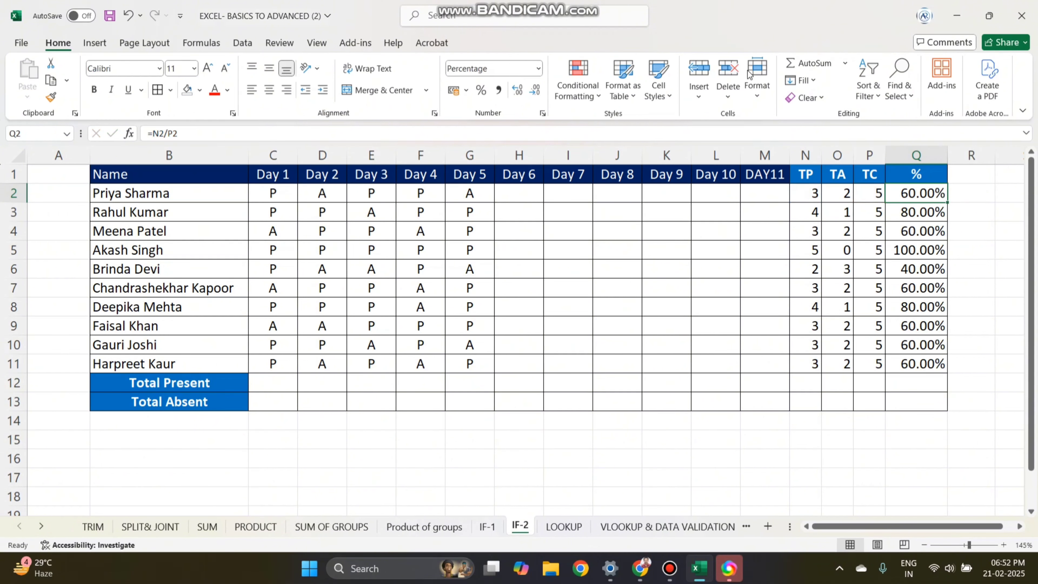
# Shade the summary cells N2:Q11 with a light grey fill.
pyautogui.click(271, 386)
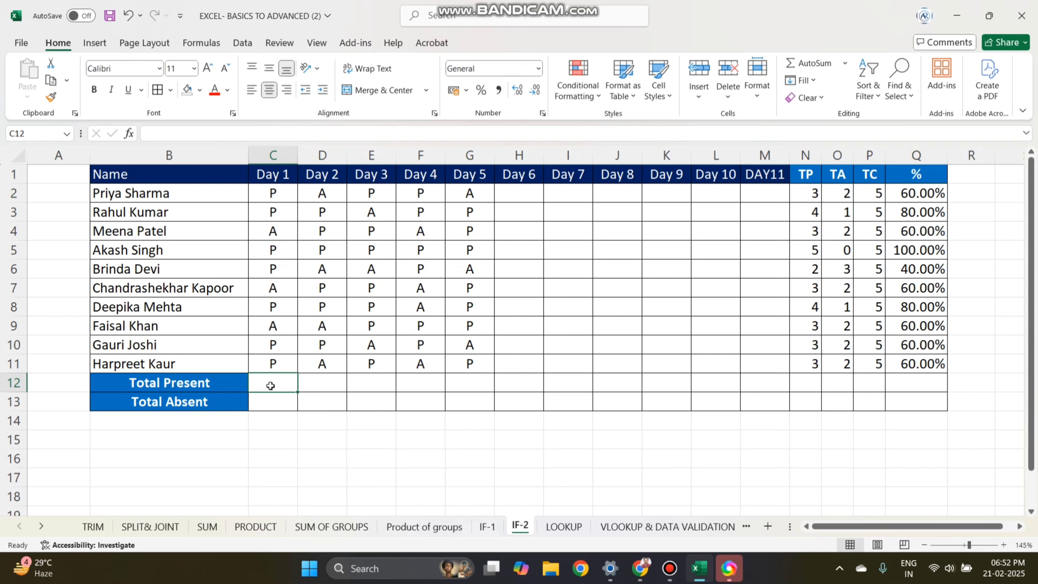
pyautogui.moveTo(816, 195); pyautogui.dragTo(915, 363)
pyautogui.click(200, 93)
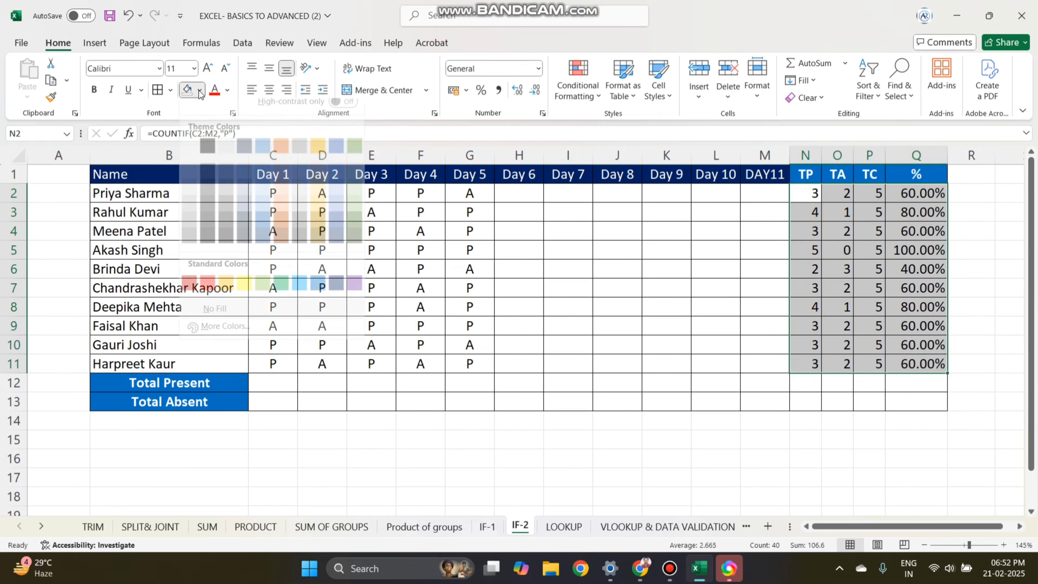
pyautogui.click(215, 171)
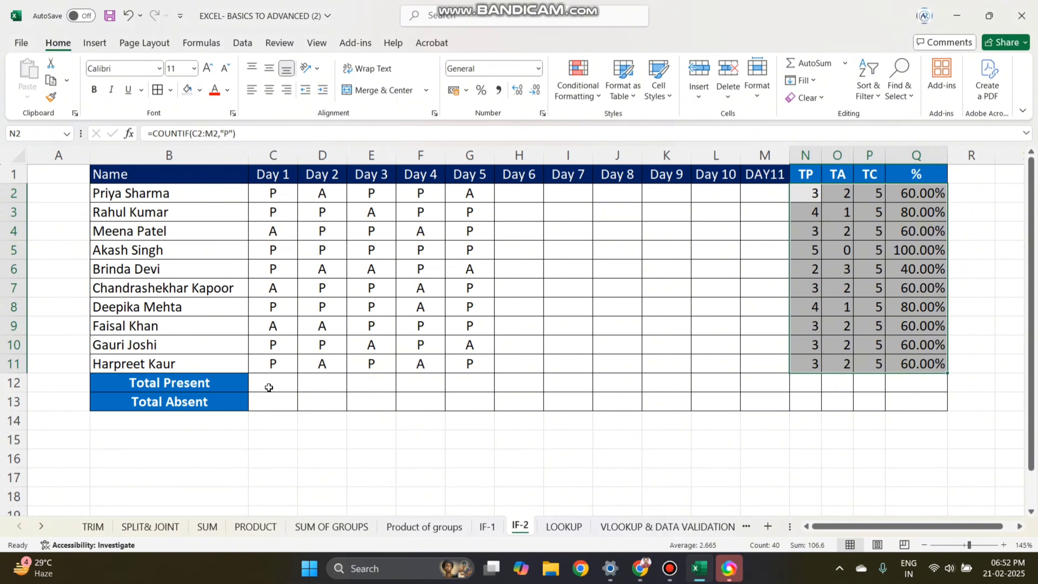
# Enter =COUNTIF(C2:C11,"P") in C12 to count the people present on Day 1.
pyautogui.moveTo(268, 387); pyautogui.dragTo(499, 401)
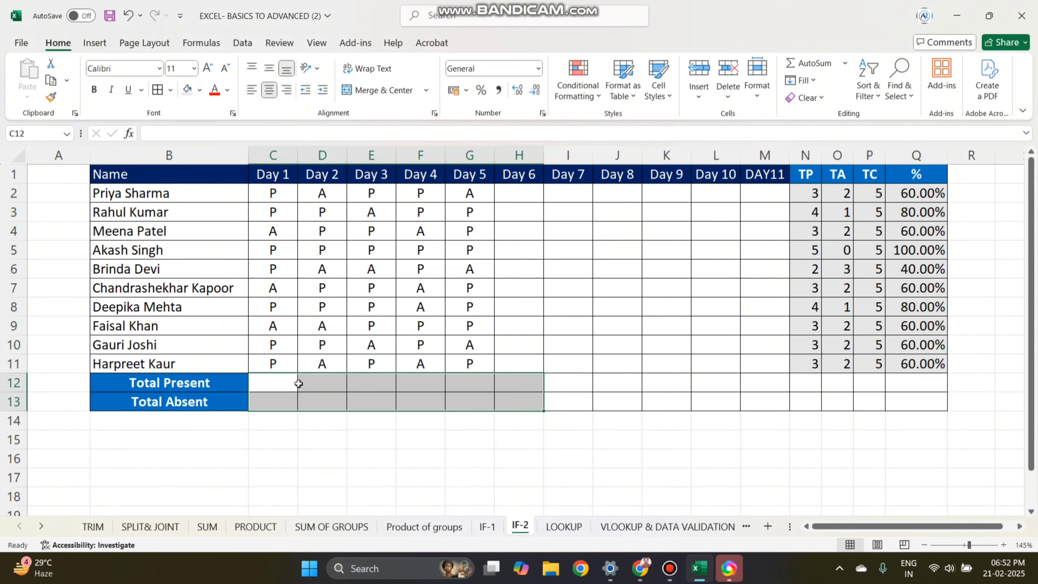
pyautogui.click(291, 385)
pyautogui.write('=C')
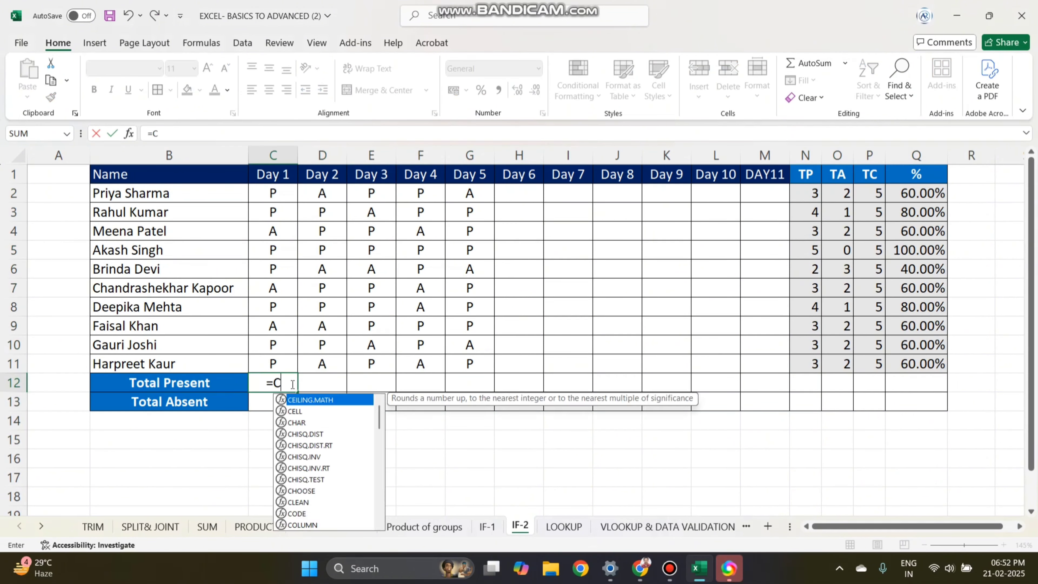
pyautogui.write('OUNTIF(')
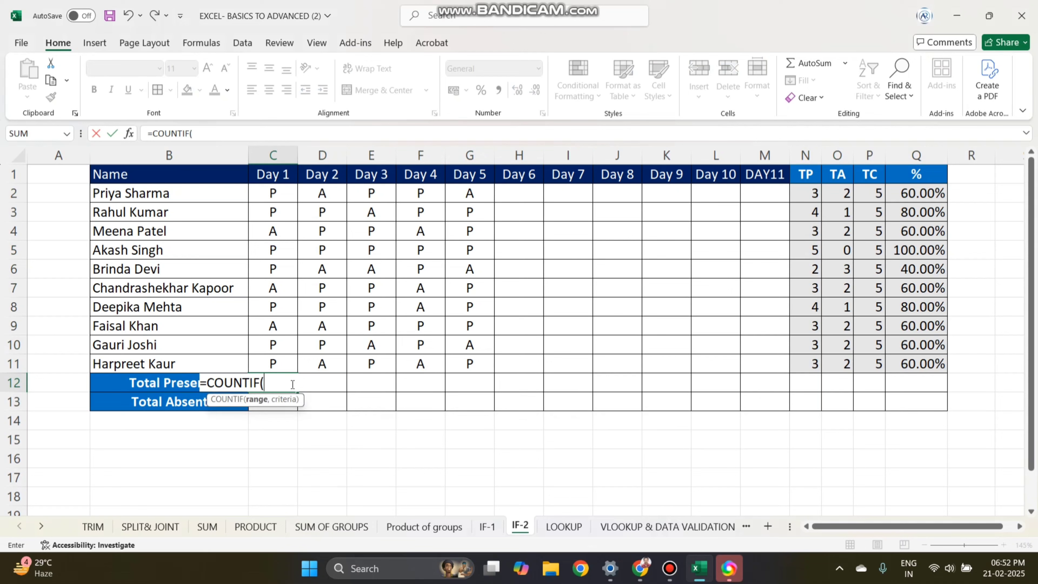
pyautogui.moveTo(284, 197); pyautogui.dragTo(281, 373)
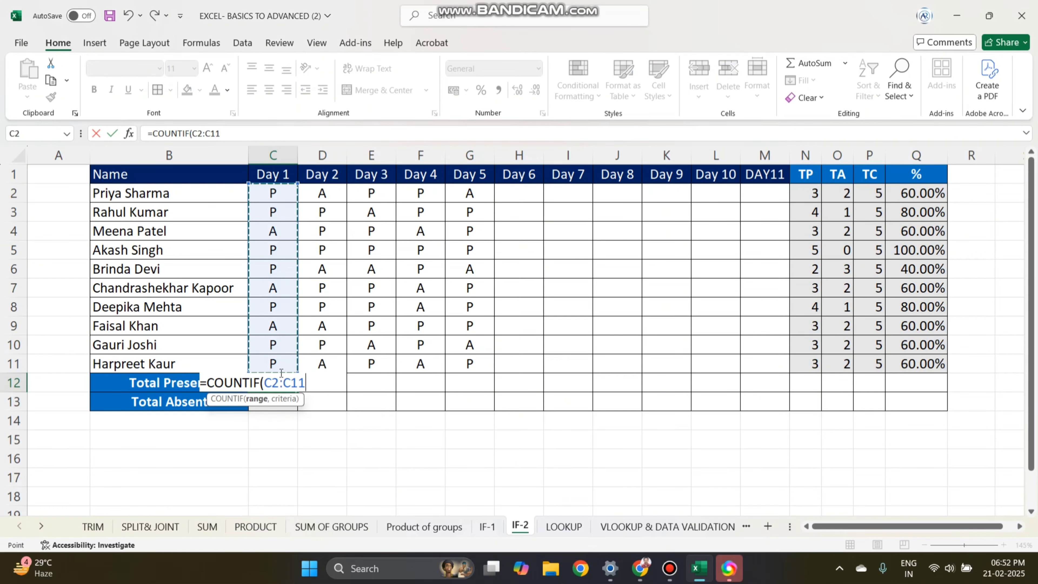
pyautogui.write(',')
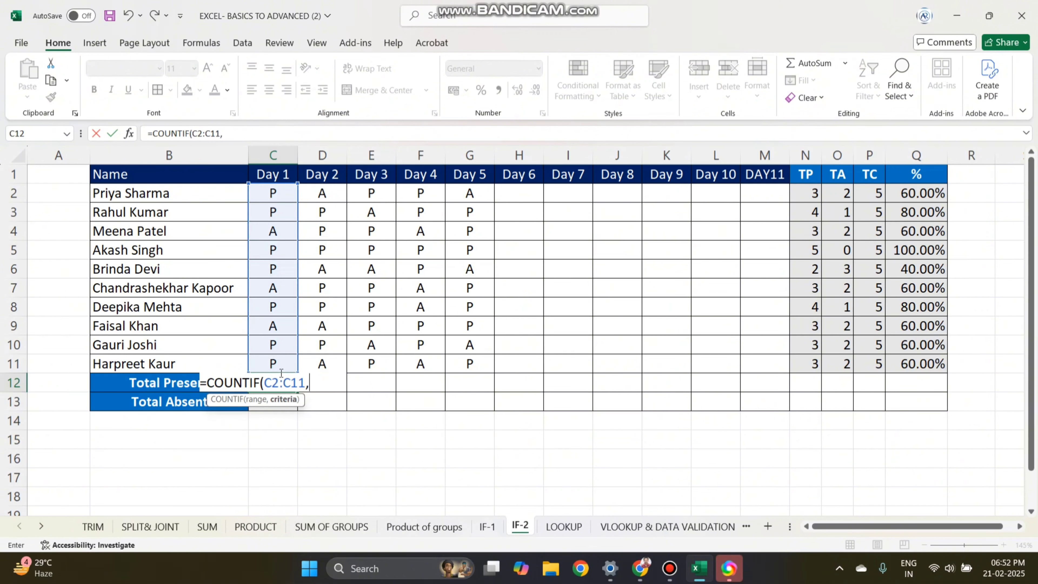
pyautogui.write('"p')
pyautogui.press('BackSpace')
pyautogui.press('BackSpace')
pyautogui.write('P")')
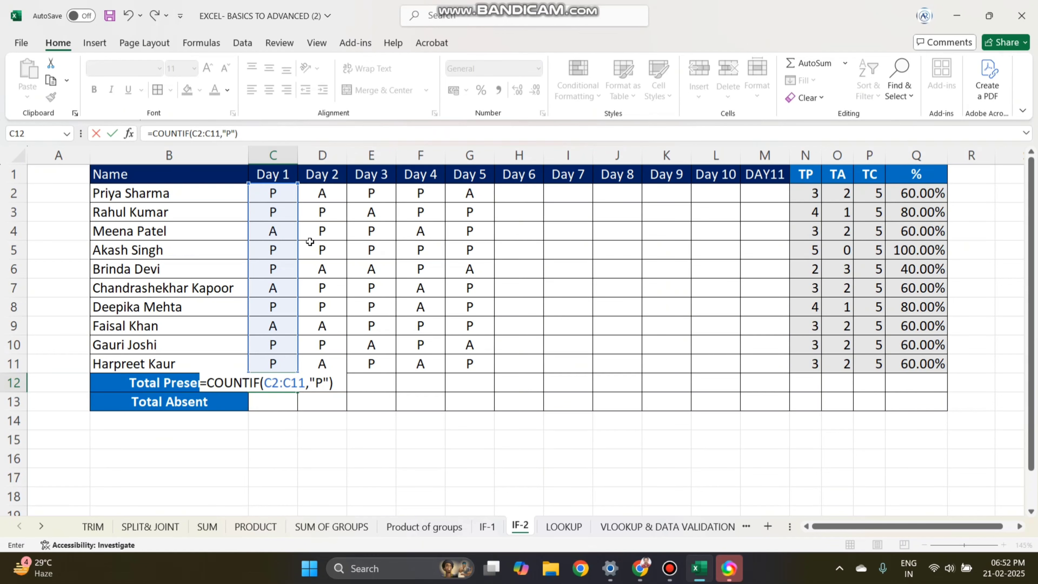
pyautogui.press('Return')
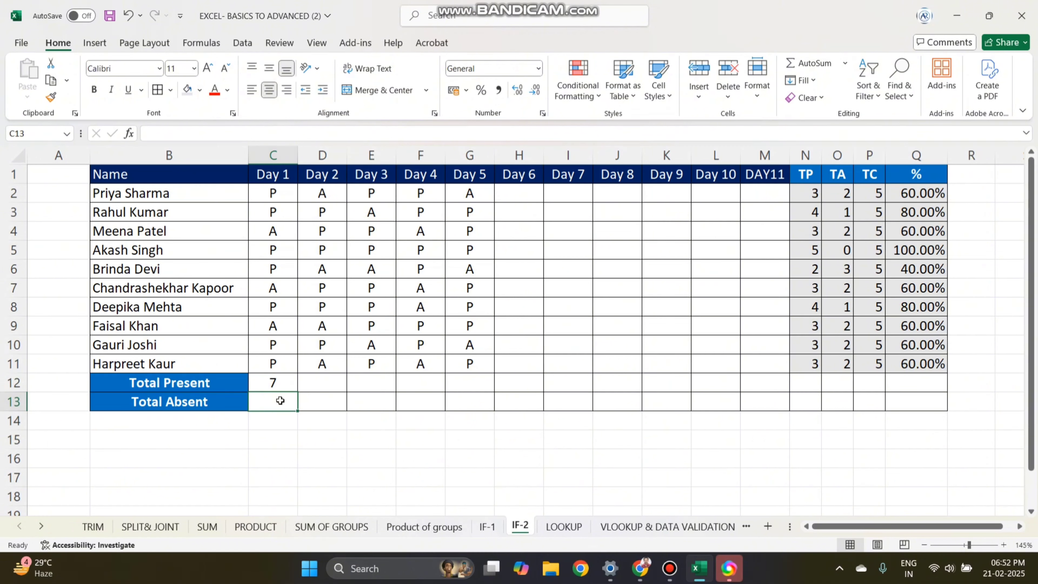
# Enter =COUNTIF(C2:C11,"A") in C13 to count the people absent on Day 1.
pyautogui.write('=COUNTIF')
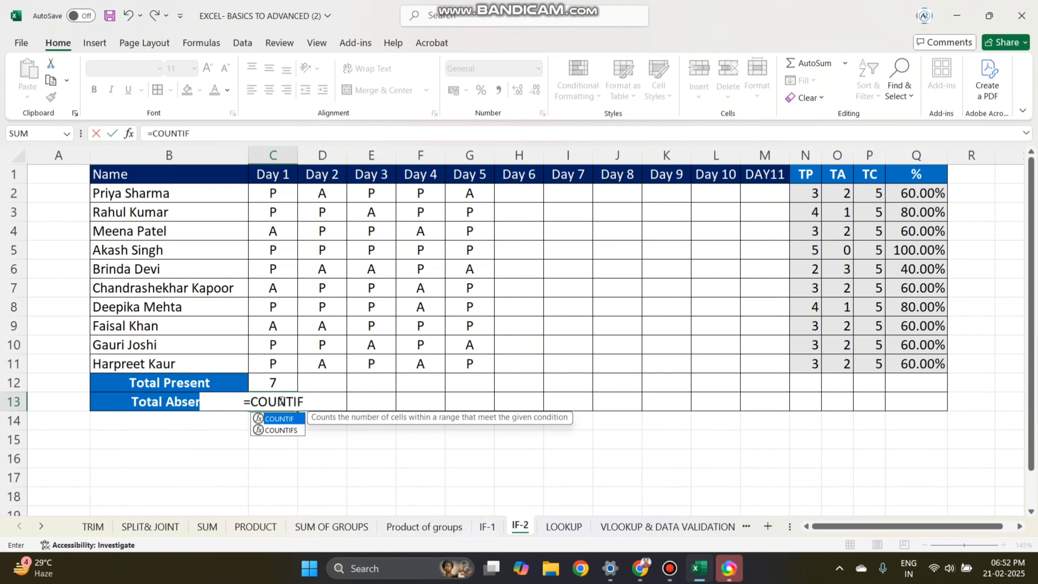
pyautogui.write('(')
pyautogui.moveTo(271, 195); pyautogui.dragTo(275, 370)
pyautogui.write('M')
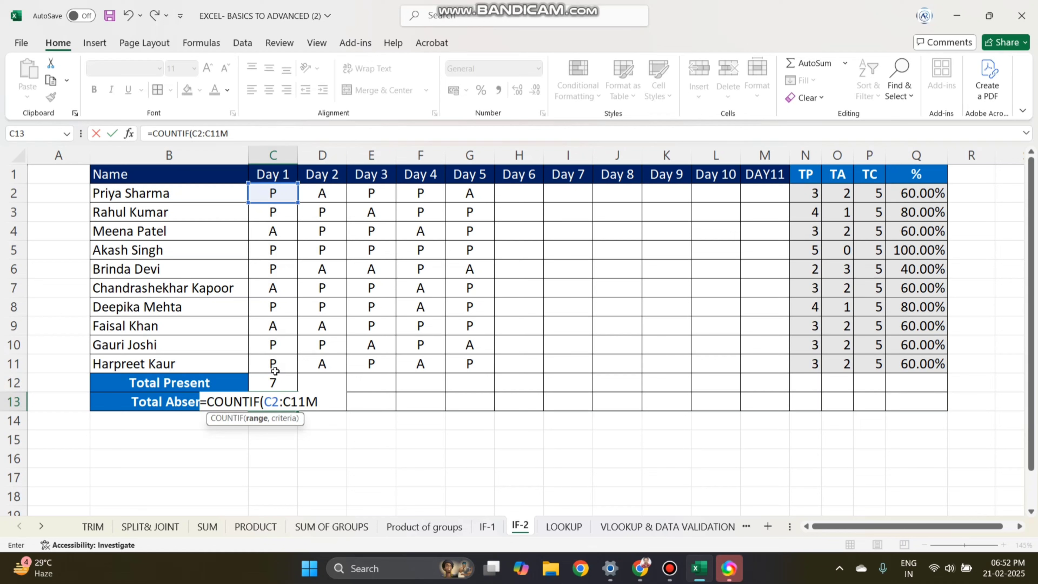
pyautogui.press('BackSpace')
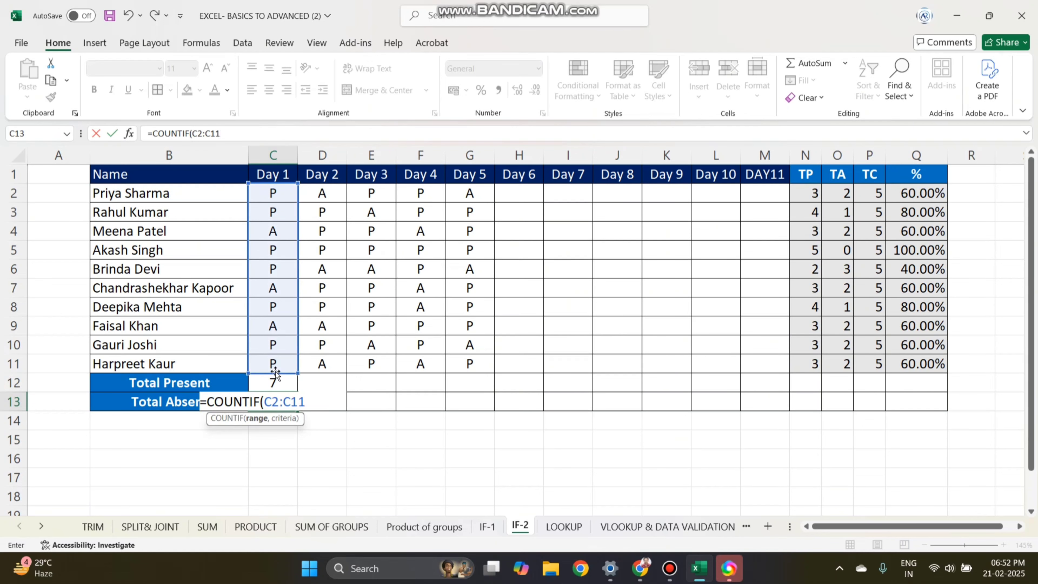
pyautogui.write(',"A"')
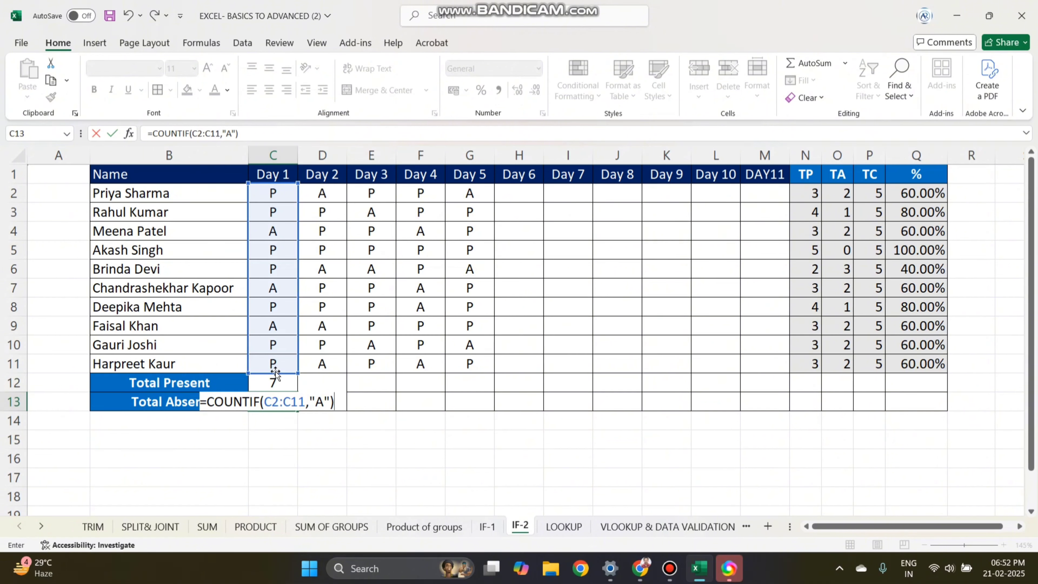
pyautogui.press('Return')
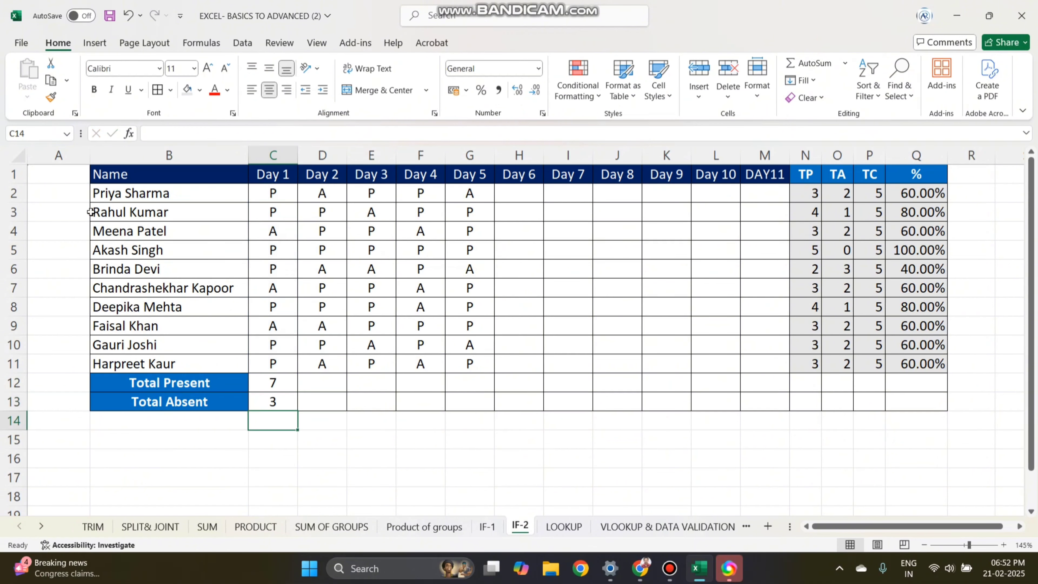
# Number the people from 1 to 10 in A2:A11, beside their names.
pyautogui.click(83, 196)
pyautogui.press('Down')
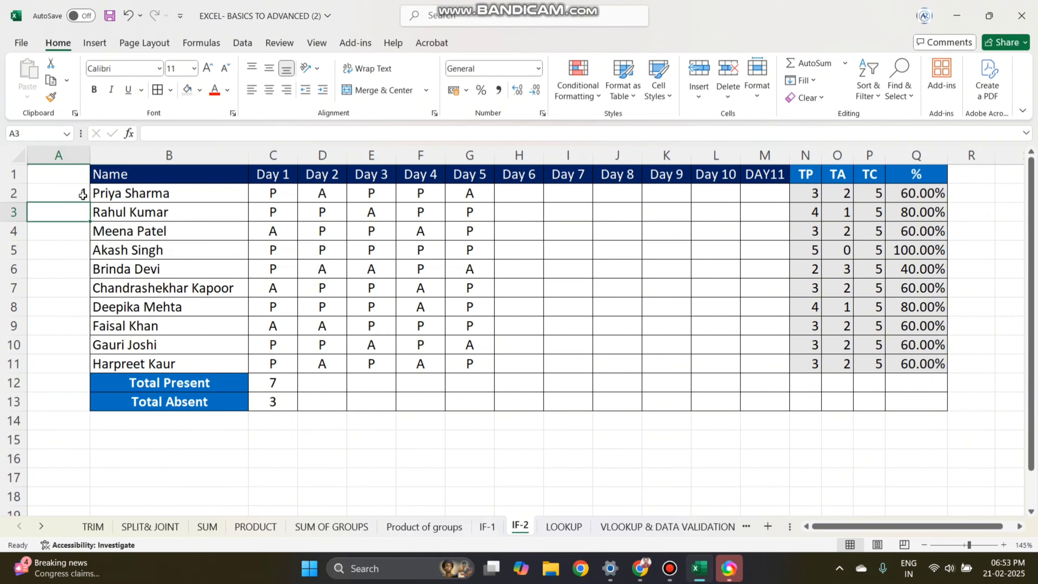
pyautogui.write('2')
pyautogui.press('Return')
pyautogui.moveTo(83, 195); pyautogui.dragTo(93, 376)
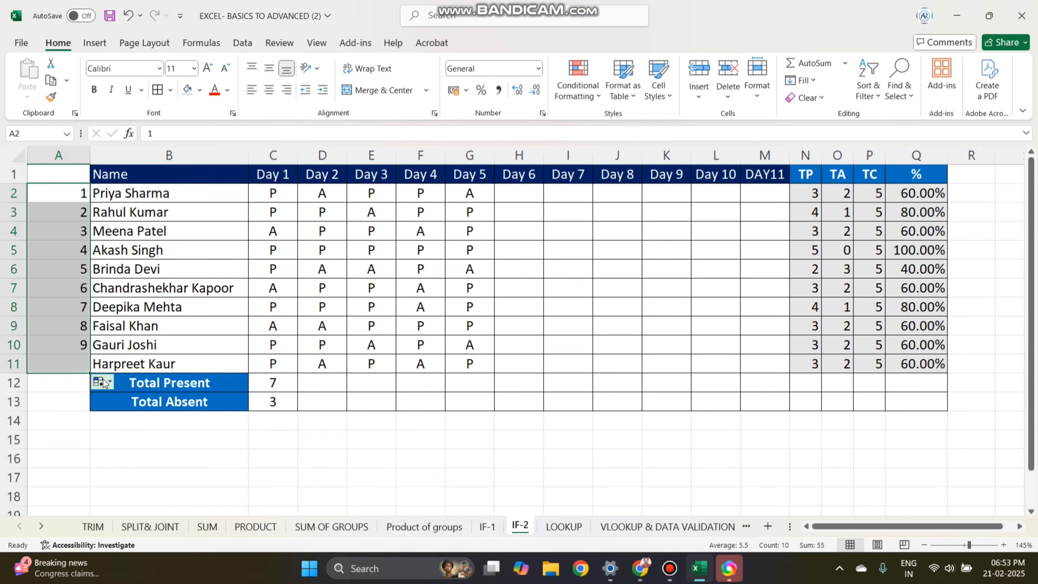
# Check the Day 1 present and absent totals in C12:C13 against the individual attendance marks in column C.
pyautogui.click(316, 390)
pyautogui.click(292, 386)
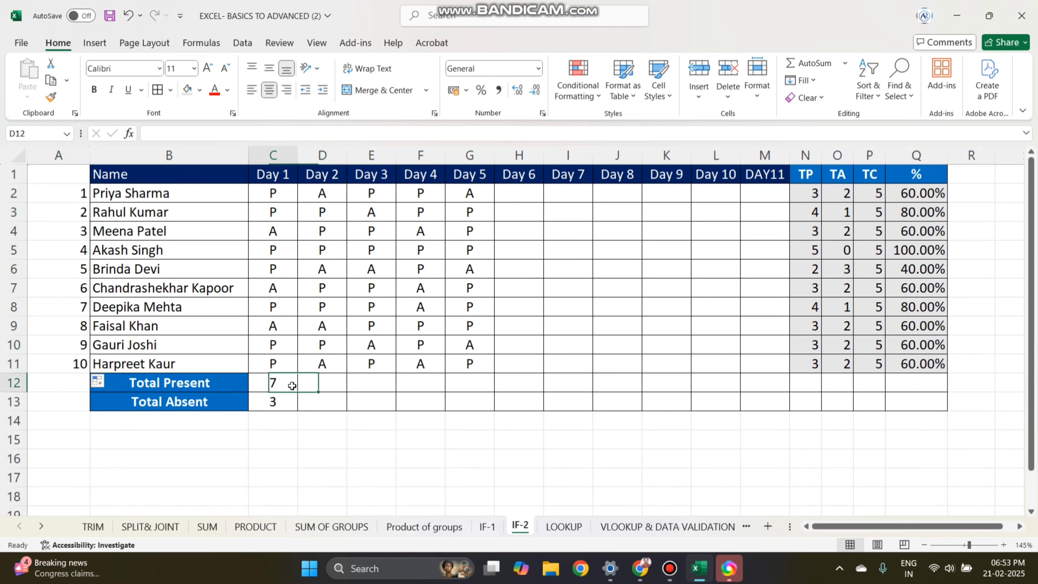
pyautogui.click(280, 401)
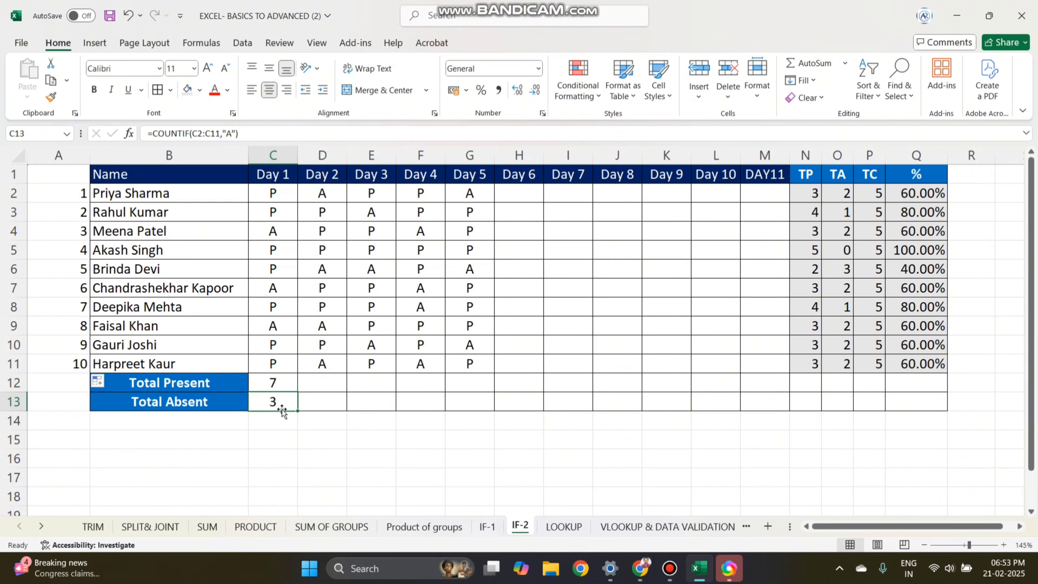
pyautogui.click(277, 231)
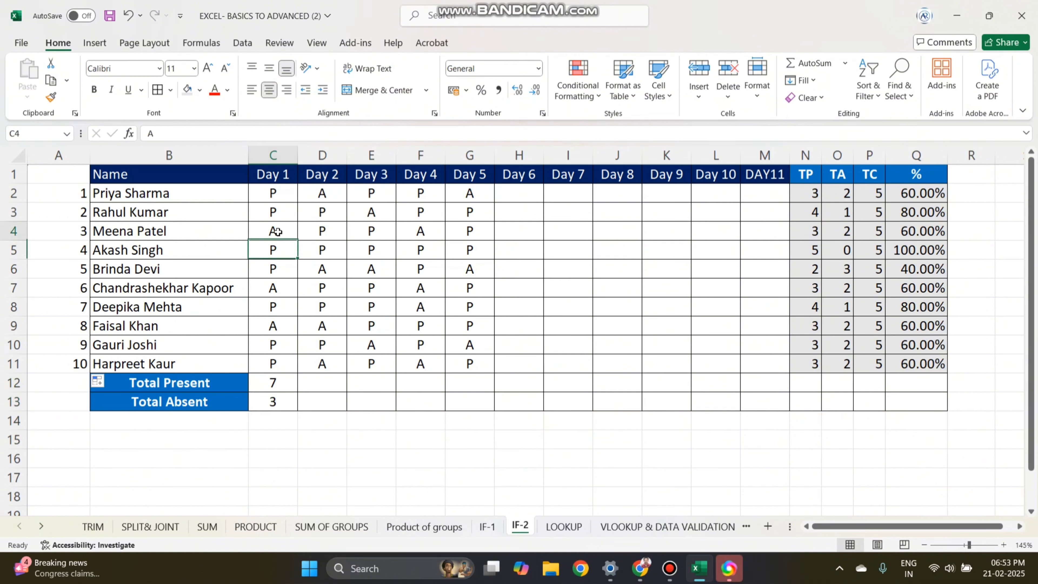
pyautogui.click(273, 289)
pyautogui.click(281, 322)
pyautogui.click(284, 402)
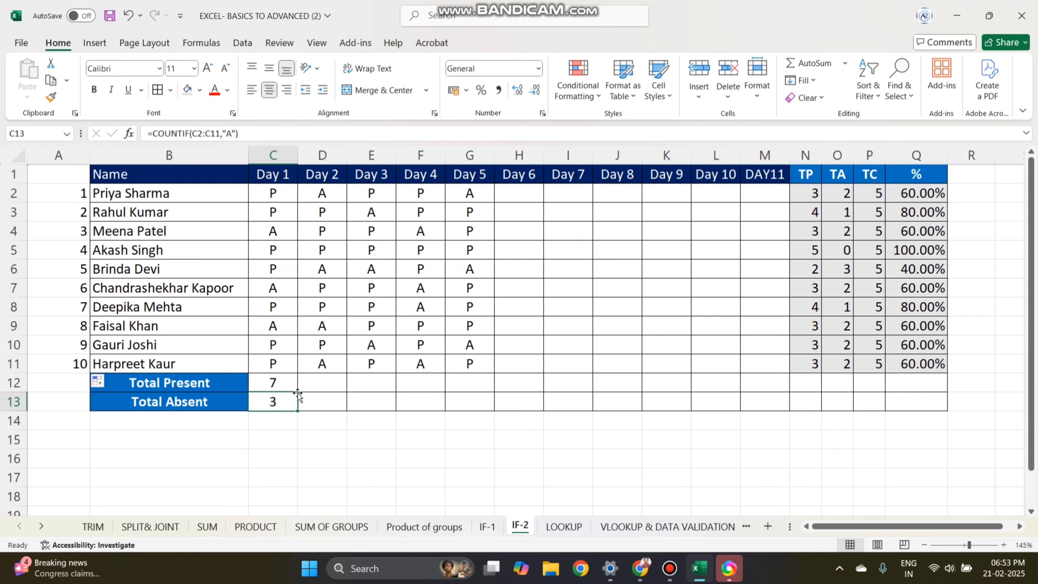
pyautogui.click(281, 386)
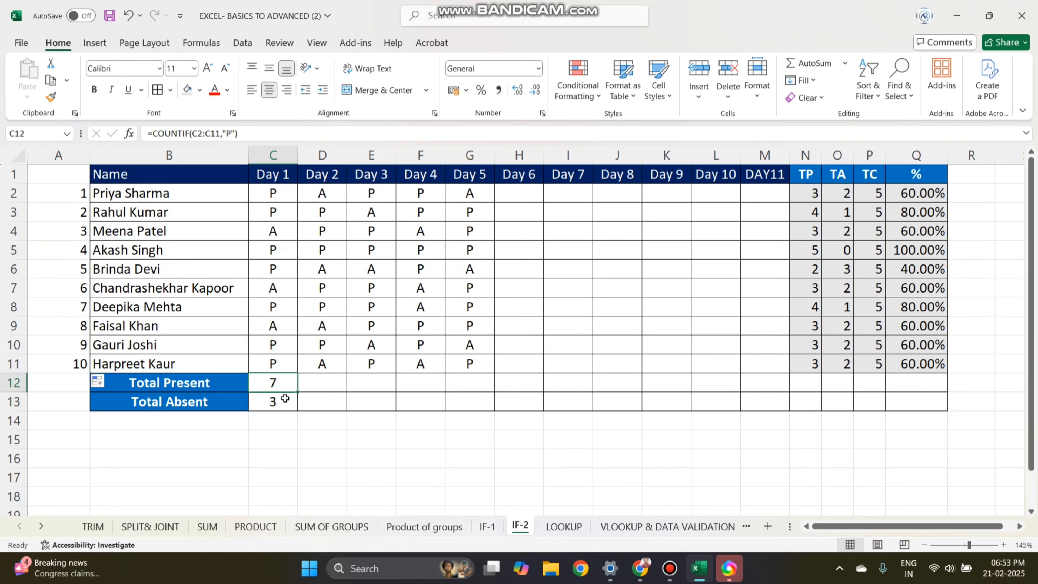
pyautogui.click(285, 399)
pyautogui.click(280, 378)
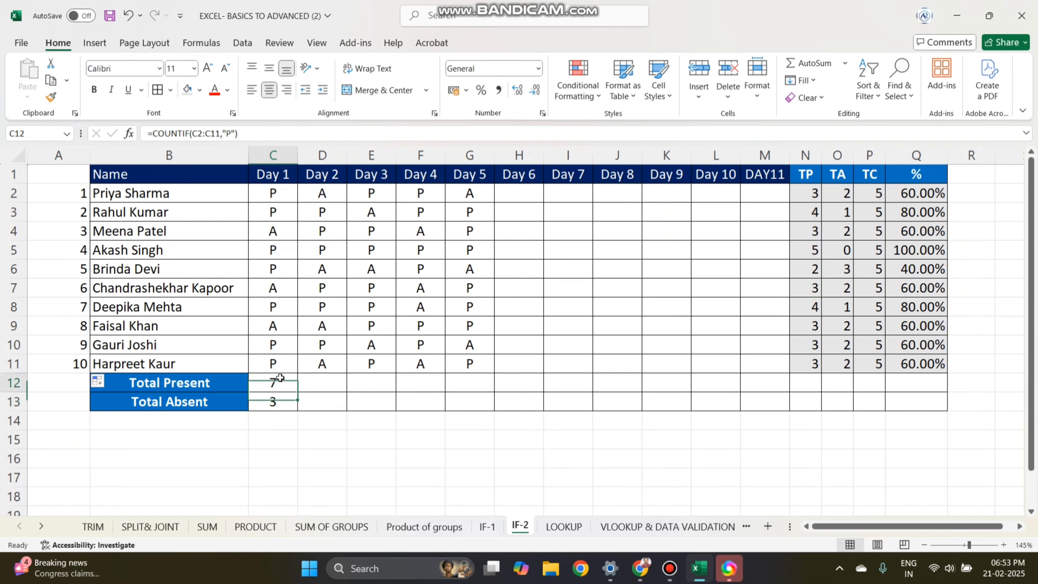
# Fill the present and absent count formulas from C12:C13 across to column M.
pyautogui.moveTo(281, 378); pyautogui.dragTo(281, 399)
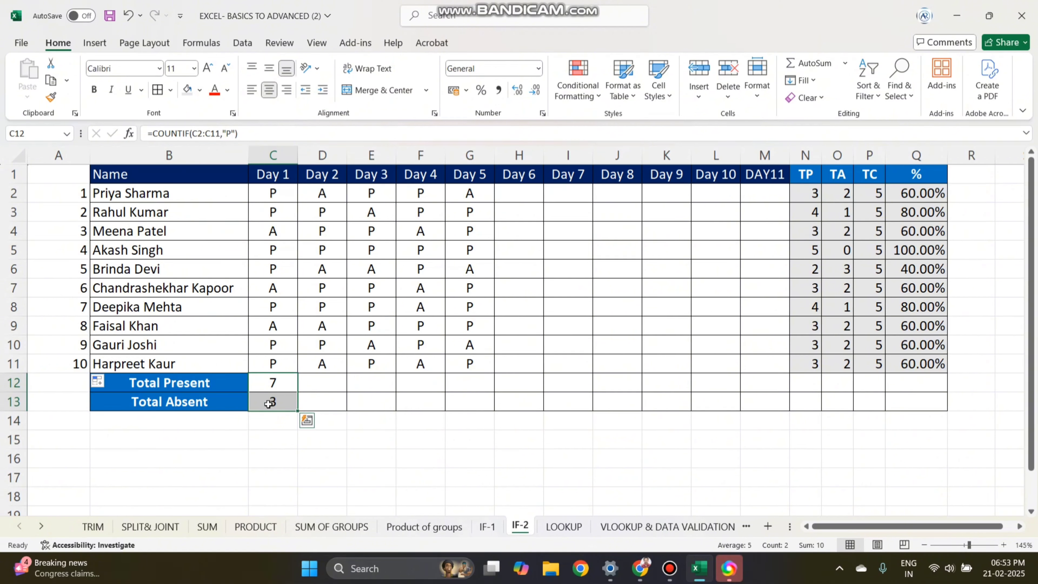
pyautogui.doubleClick(273, 383)
pyautogui.click(387, 403)
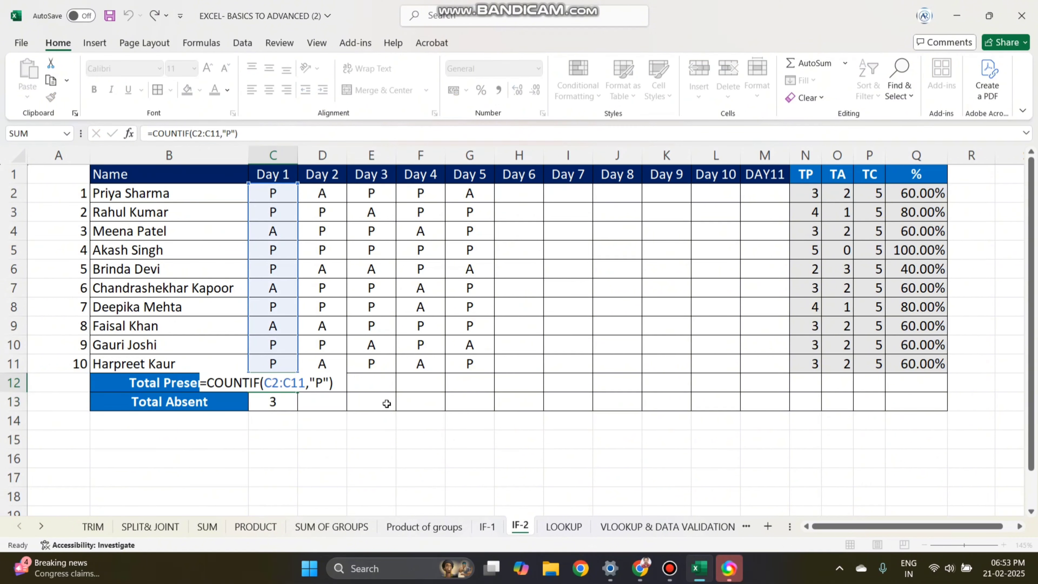
pyautogui.moveTo(286, 385); pyautogui.dragTo(785, 405)
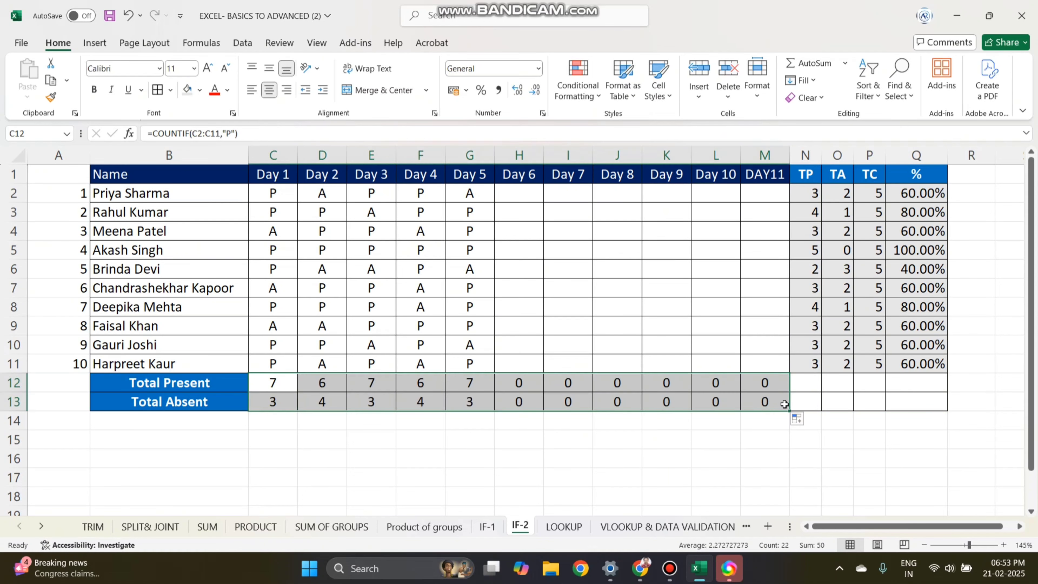
# Compare the Day 2 totals in D12:D13 with the attendance marks above them.
pyautogui.moveTo(323, 384); pyautogui.dragTo(340, 386)
pyautogui.click(322, 215)
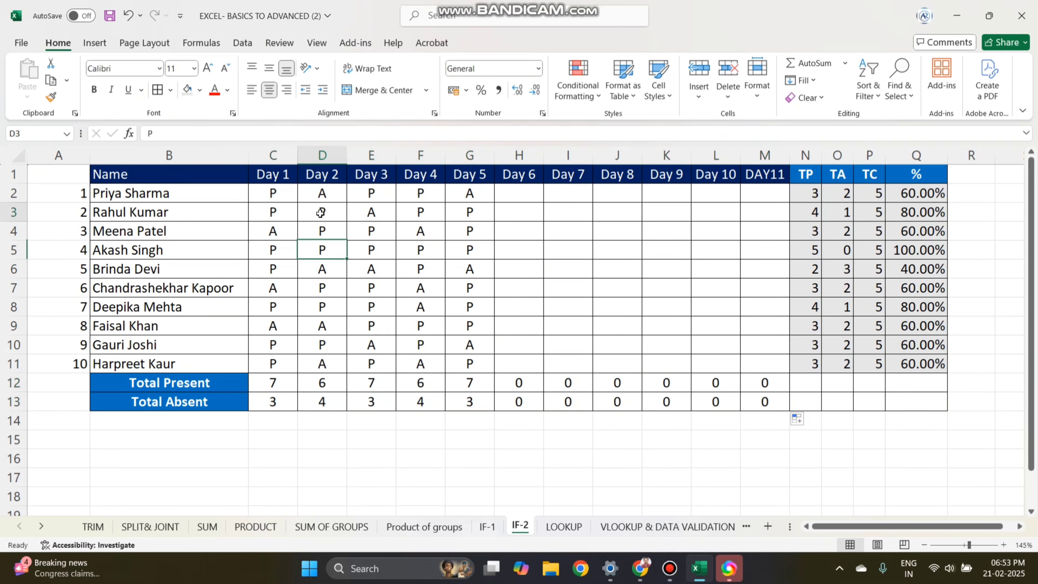
pyautogui.click(322, 399)
pyautogui.click(334, 199)
pyautogui.click(321, 292)
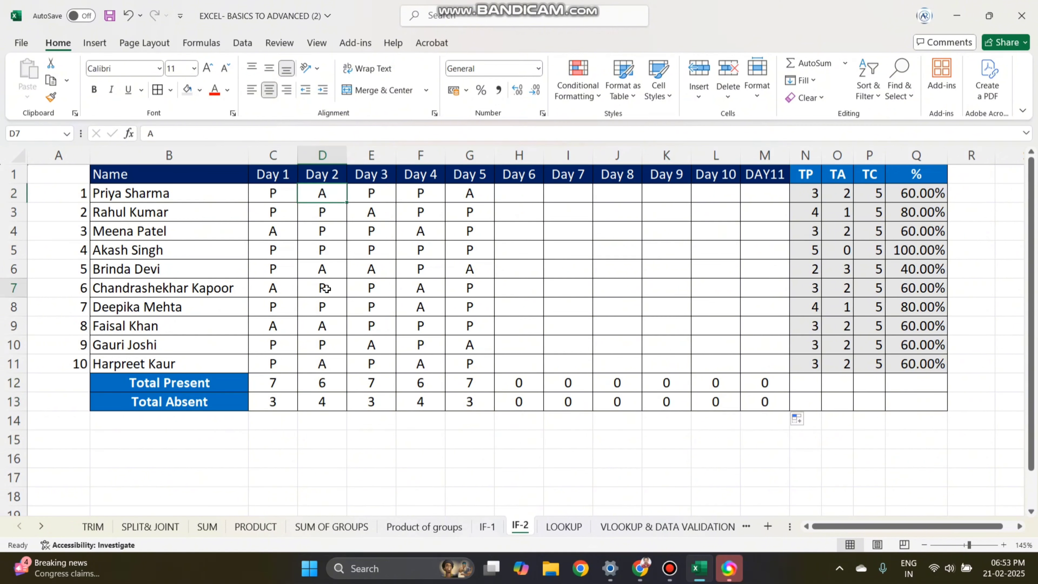
pyautogui.click(327, 344)
pyautogui.click(369, 377)
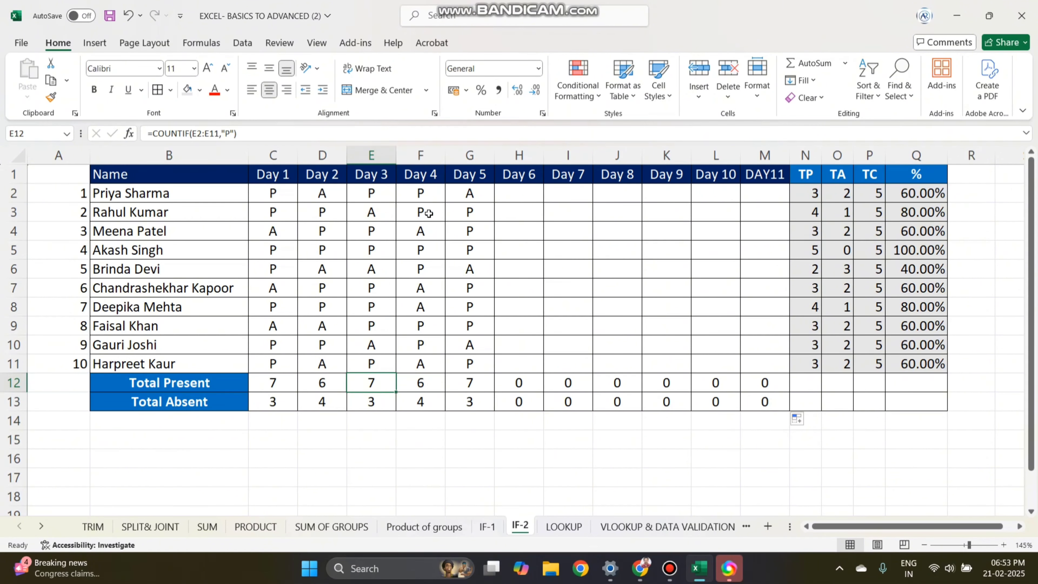
# Shade the daily totals in C12:M13 with the same light grey fill as the summary columns.
pyautogui.moveTo(293, 387); pyautogui.dragTo(765, 403)
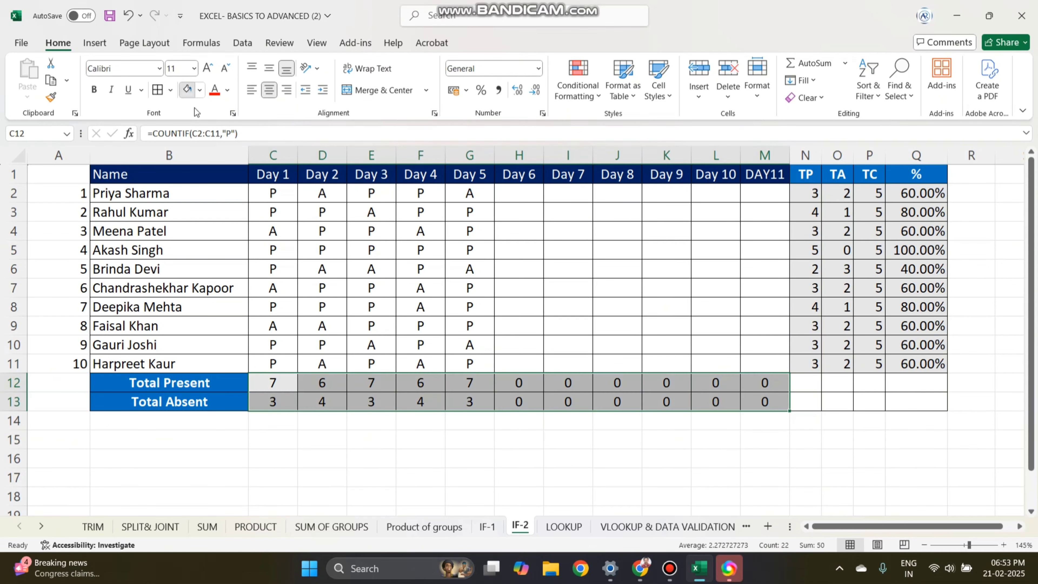
pyautogui.click(551, 382)
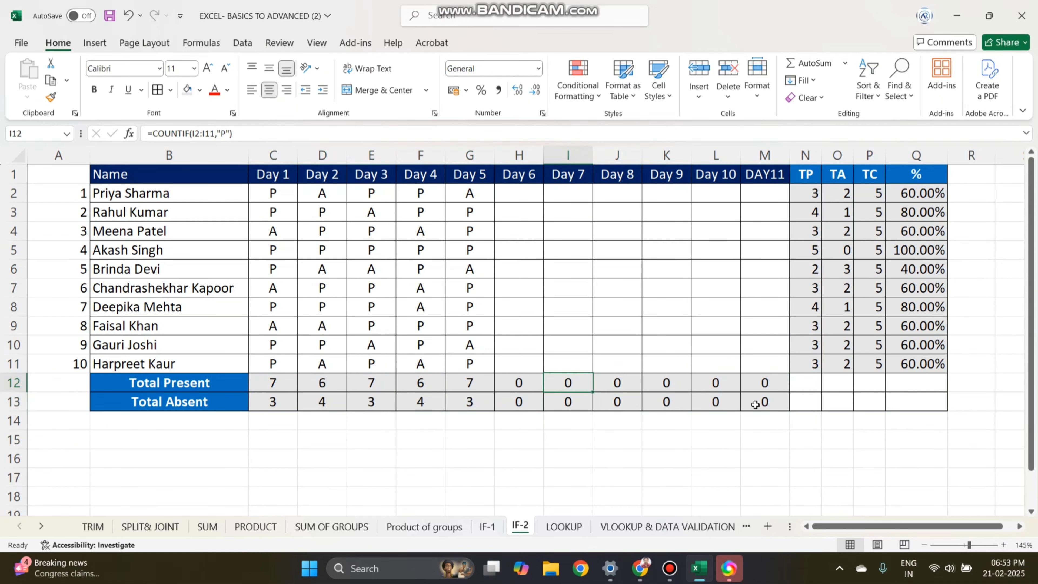
# Enter the Day 6 attendance in H2:H11: P for row 2, A for rows 3 to 6 and P for rows 7 to 11.
pyautogui.click(506, 189)
pyautogui.moveTo(522, 196); pyautogui.dragTo(765, 207)
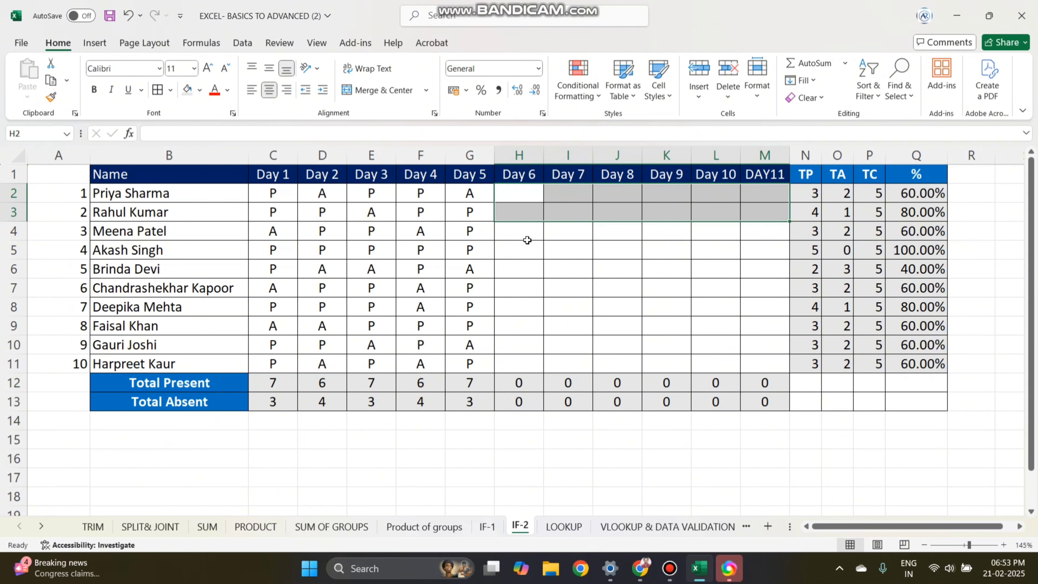
pyautogui.click(510, 197)
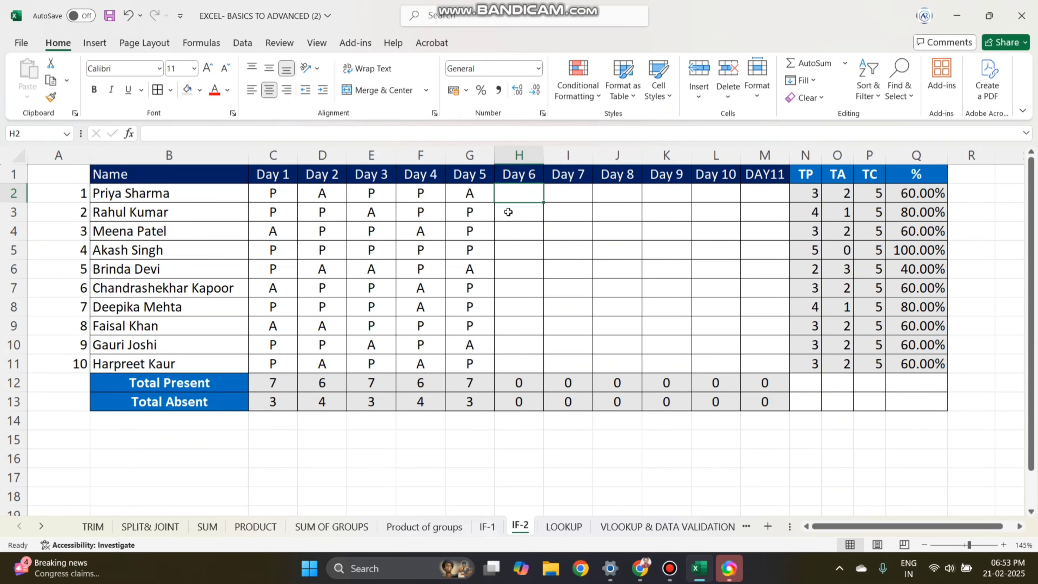
pyautogui.write('P')
pyautogui.press('Return')
pyautogui.write('AA')
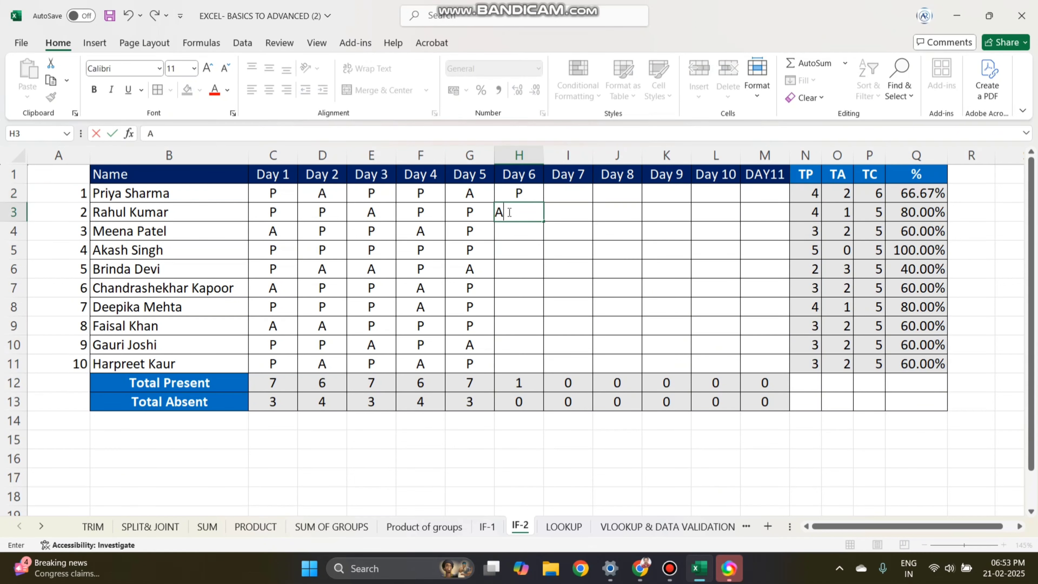
pyautogui.press('Return')
pyautogui.write('A')
pyautogui.press('Return')
pyautogui.write('A')
pyautogui.press('Return')
pyautogui.write('A')
pyautogui.press('Return')
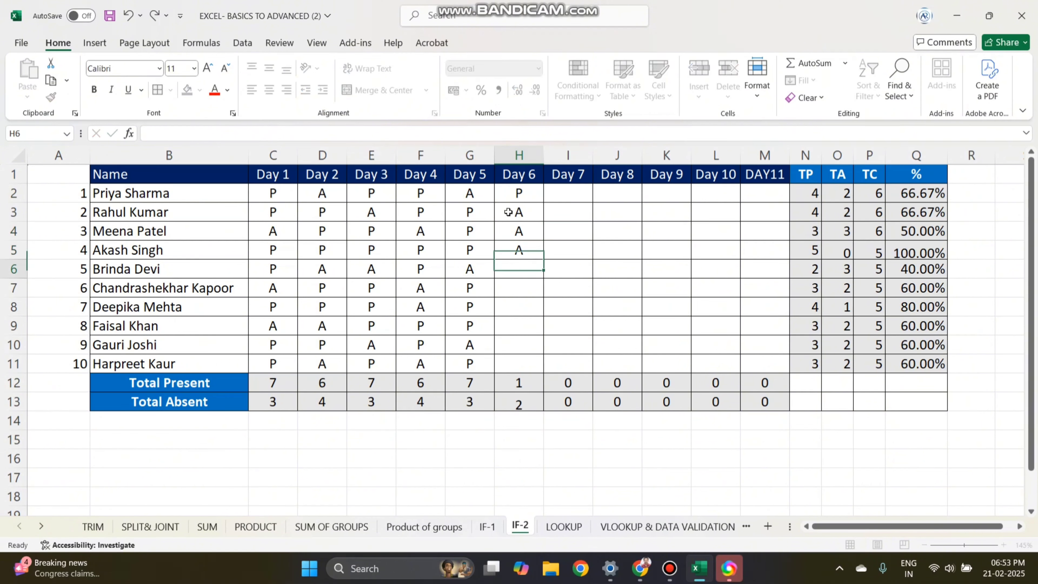
pyautogui.write('A')
pyautogui.press('Return')
pyautogui.write('P')
pyautogui.press('Return')
pyautogui.write('P')
pyautogui.press('Return')
pyautogui.write('P')
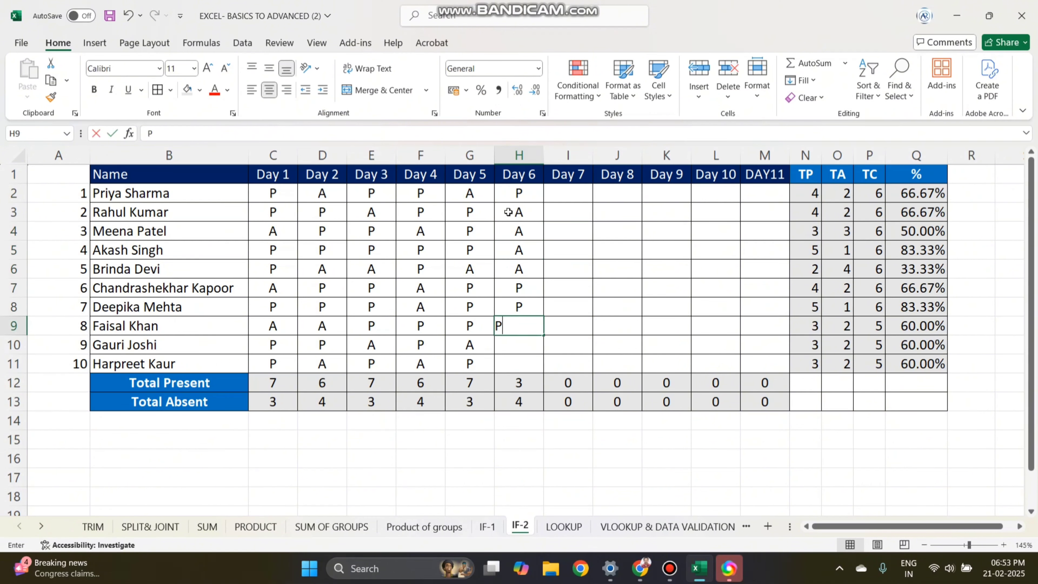
pyautogui.press('Return')
pyautogui.write('P')
pyautogui.press('Return')
pyautogui.write('P')
pyautogui.press('Return')
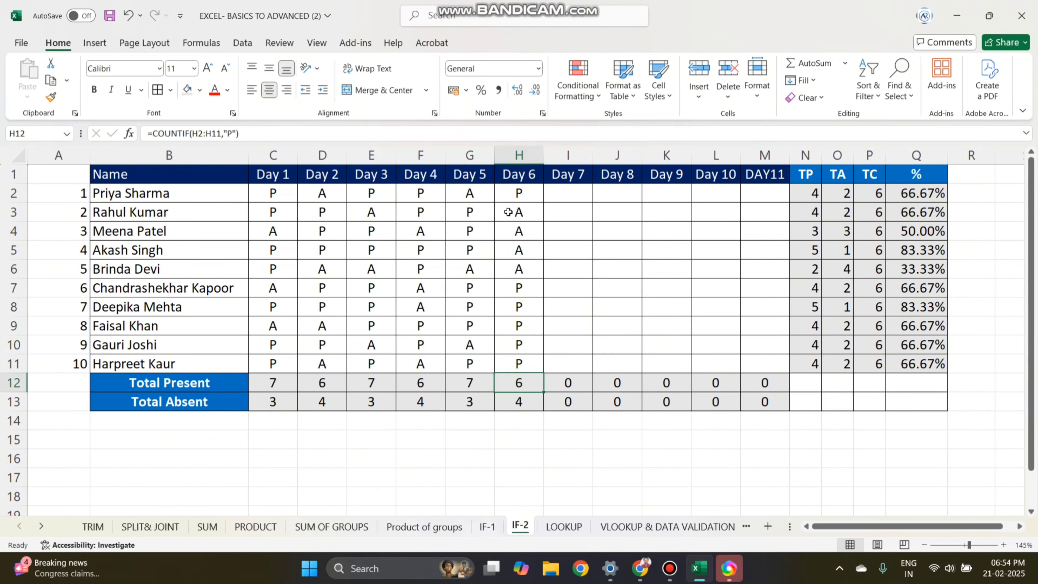
# Review the recalculated percentages in Q2:Q11 and the blank attendance cells I2:M11 for the remaining days.
pyautogui.moveTo(930, 193); pyautogui.dragTo(921, 367)
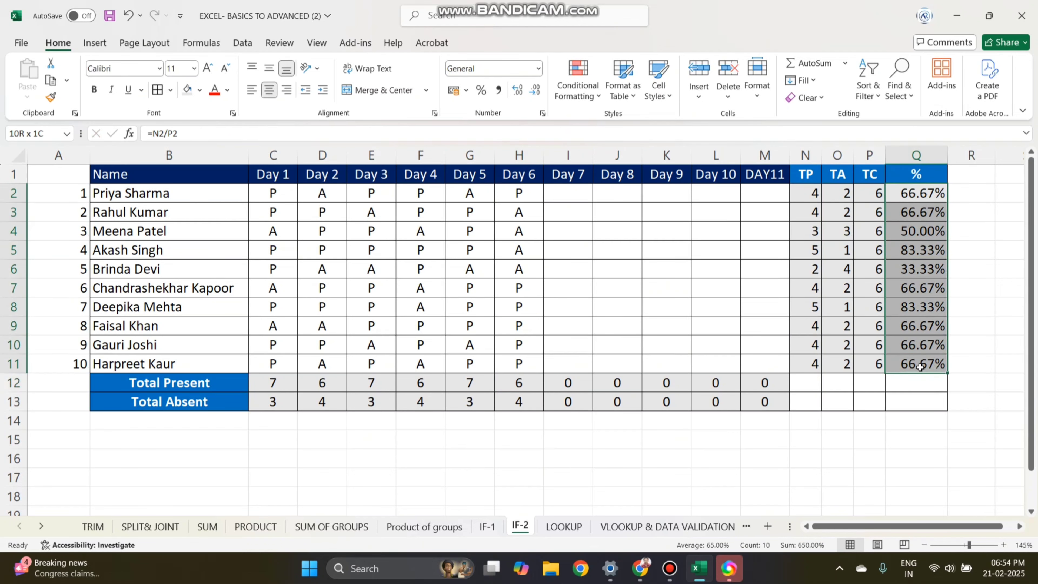
pyautogui.moveTo(921, 367); pyautogui.dragTo(921, 367)
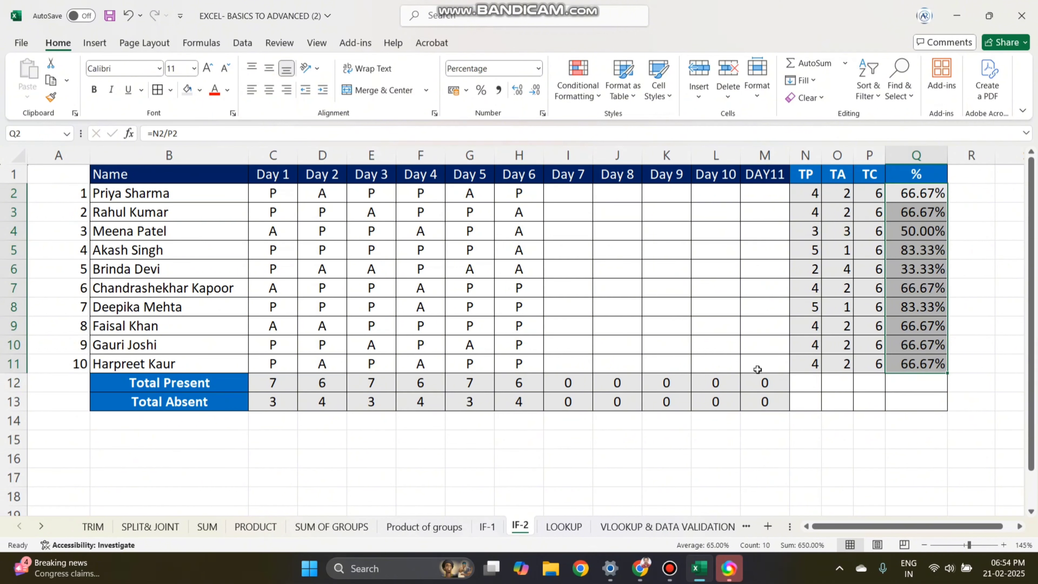
pyautogui.moveTo(758, 367); pyautogui.dragTo(550, 200)
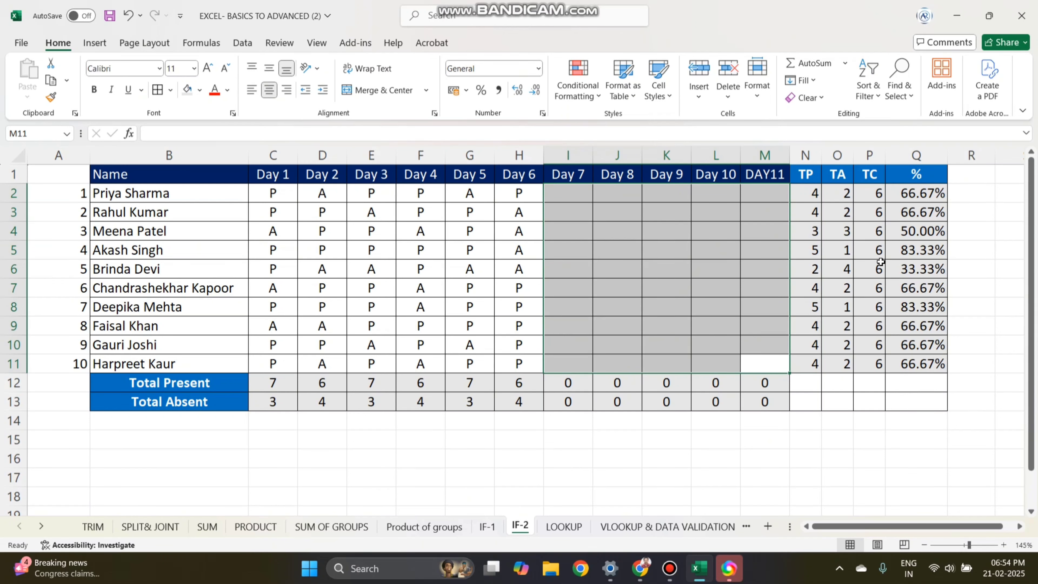
pyautogui.moveTo(736, 347); pyautogui.dragTo(739, 345)
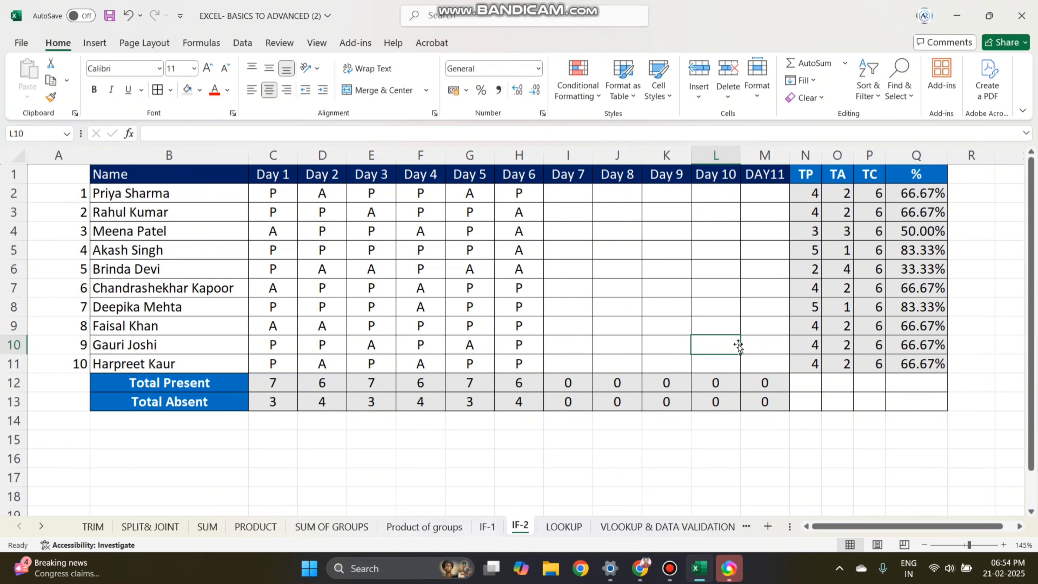